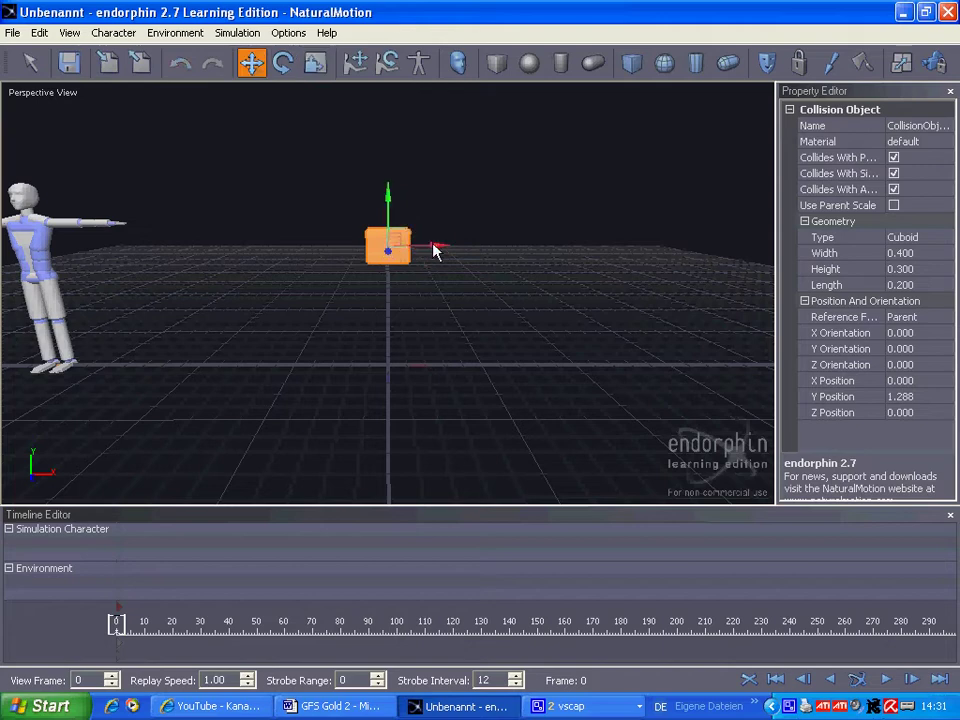
- Scale the cuboid into a tall, thin panel about 0.023 wide, 2.593 high and 0.213 long
key("r")
left_click_drag(435, 245, 396, 251)
middle_click_drag(396, 251, 307, 263)
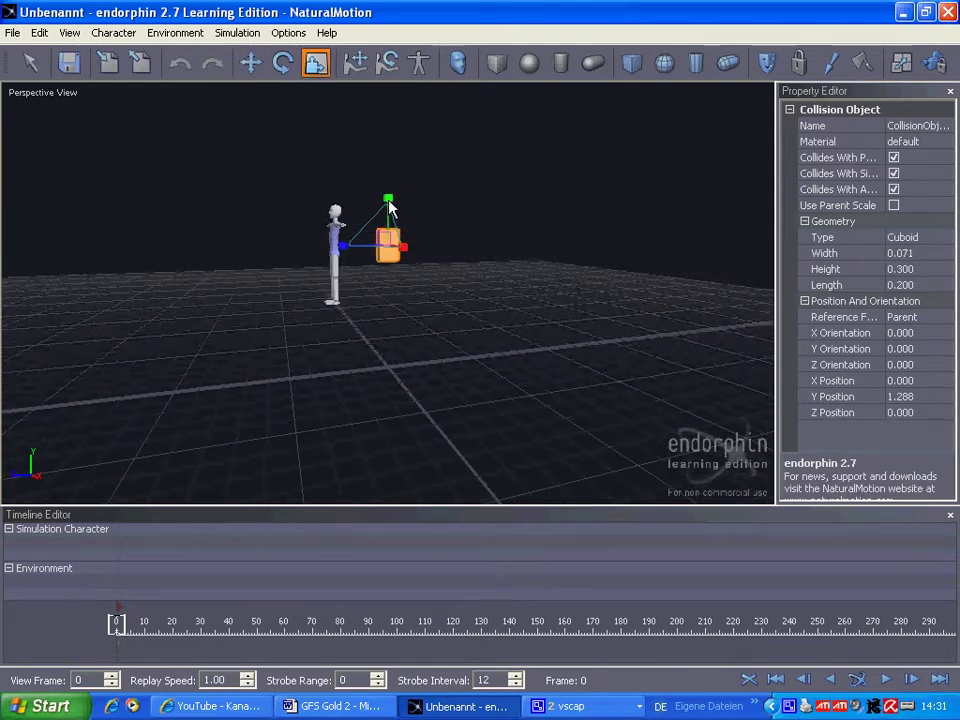
left_click_drag(388, 198, 390, 36)
left_click_drag(393, 205, 344, 245)
middle_click_drag(260, 256, 434, 281)
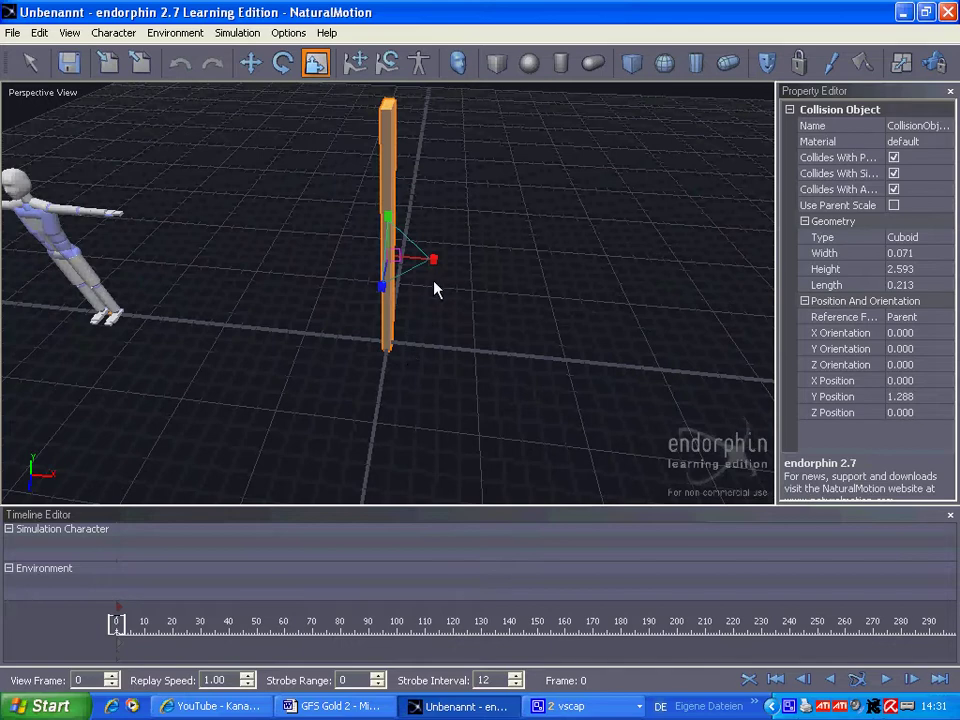
left_click_drag(435, 263, 407, 261)
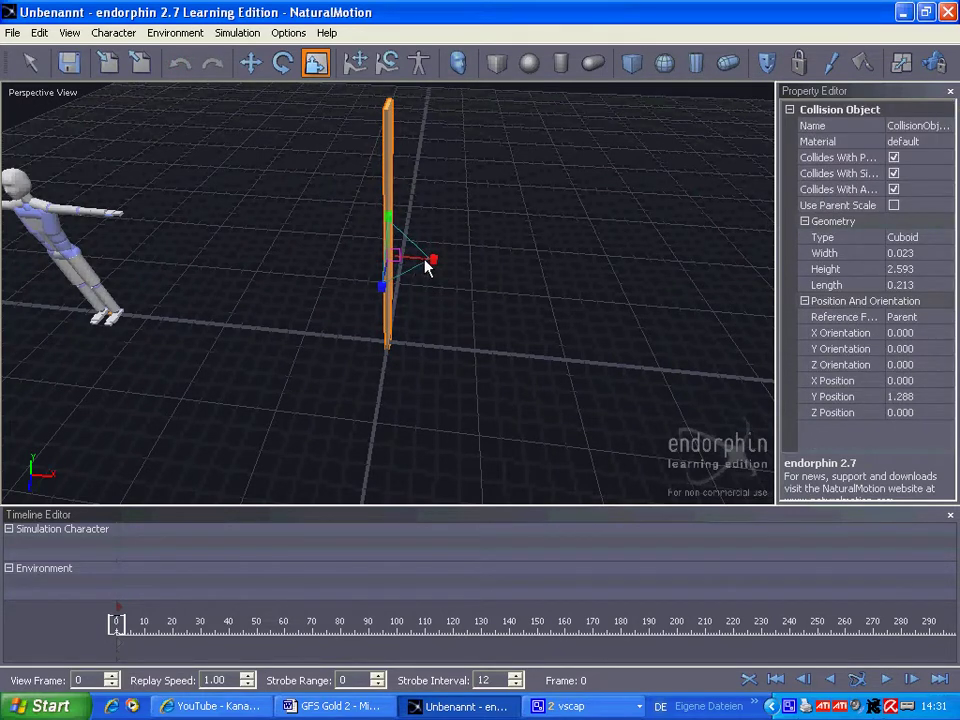
- Duplicate the panel at about X 0.211, and make another copy there rotated about 87.5° around the Y axis
key("w")
left_click_drag(440, 266, 462, 265)
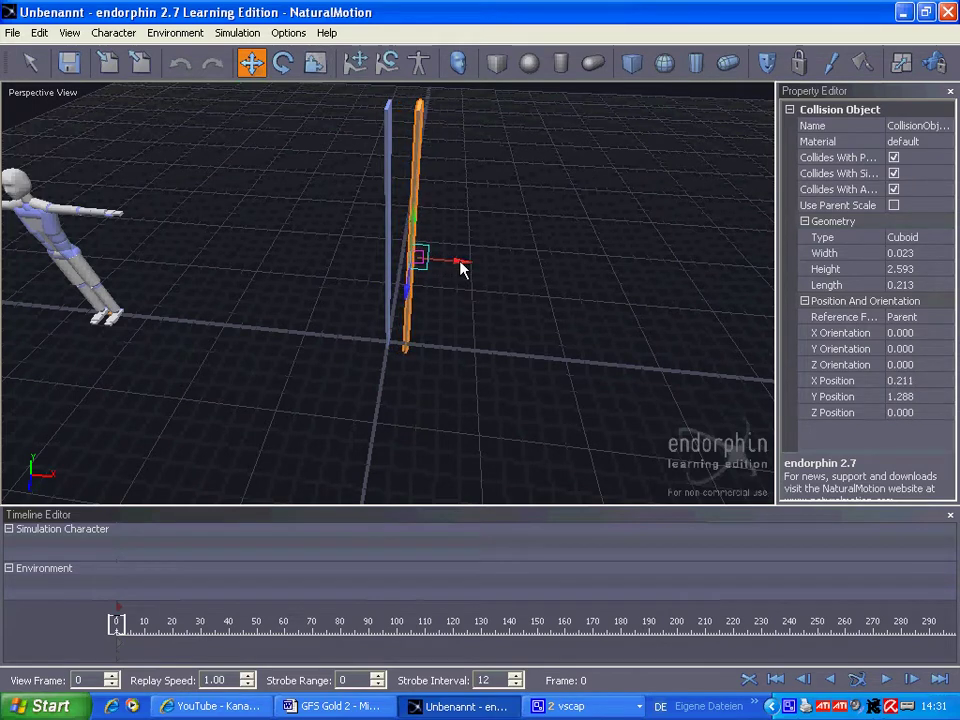
key("t")
key("e")
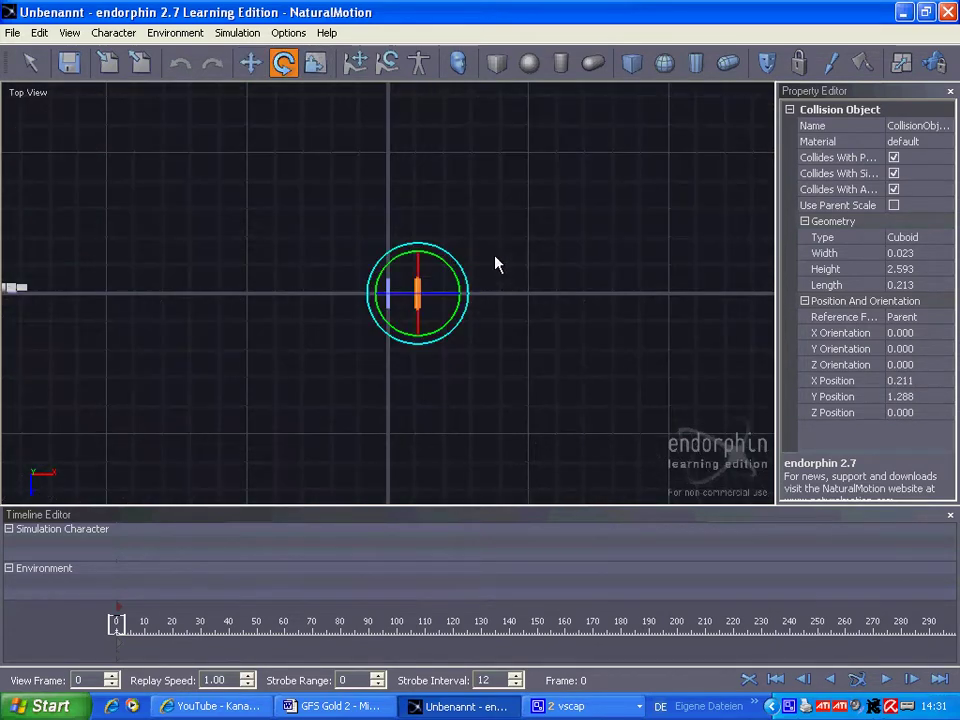
left_click(944, 64)
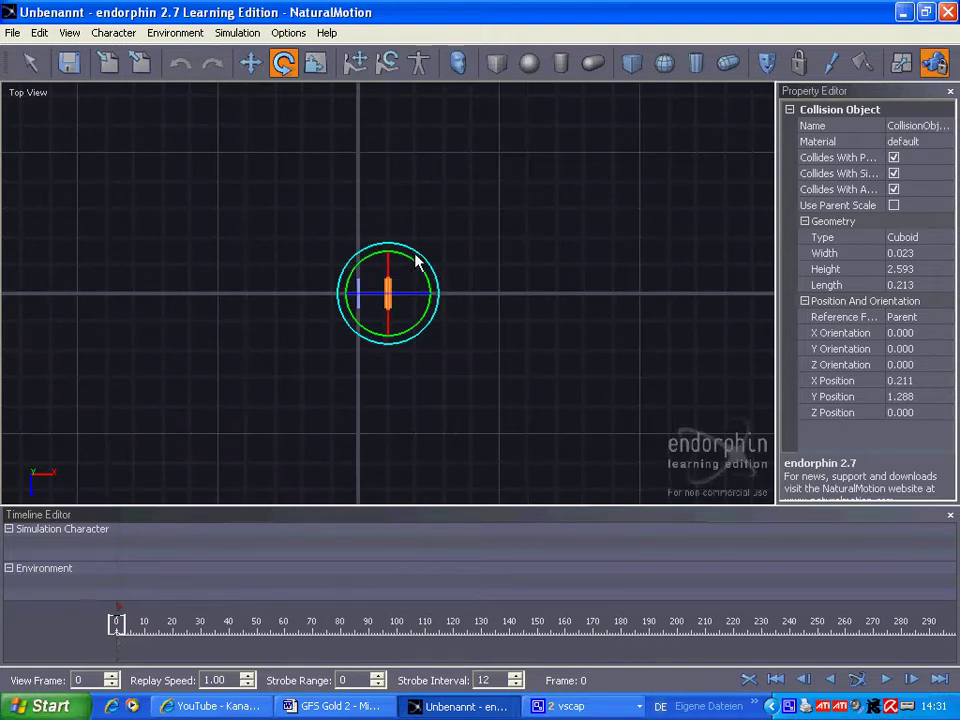
left_click_drag(421, 261, 349, 264)
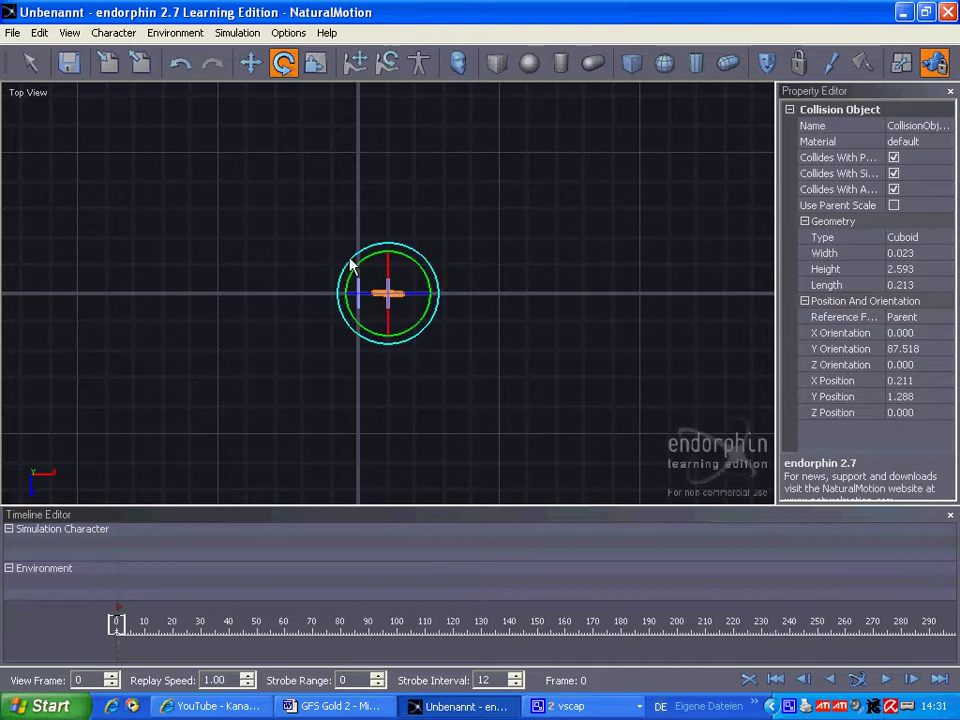
- Move the rotated panel to about X 0.108, Z -0.095 so it joins the two parallel panels into a U-shaped channel
key("p")
middle_click_drag(499, 365, 551, 364)
left_click(931, 70)
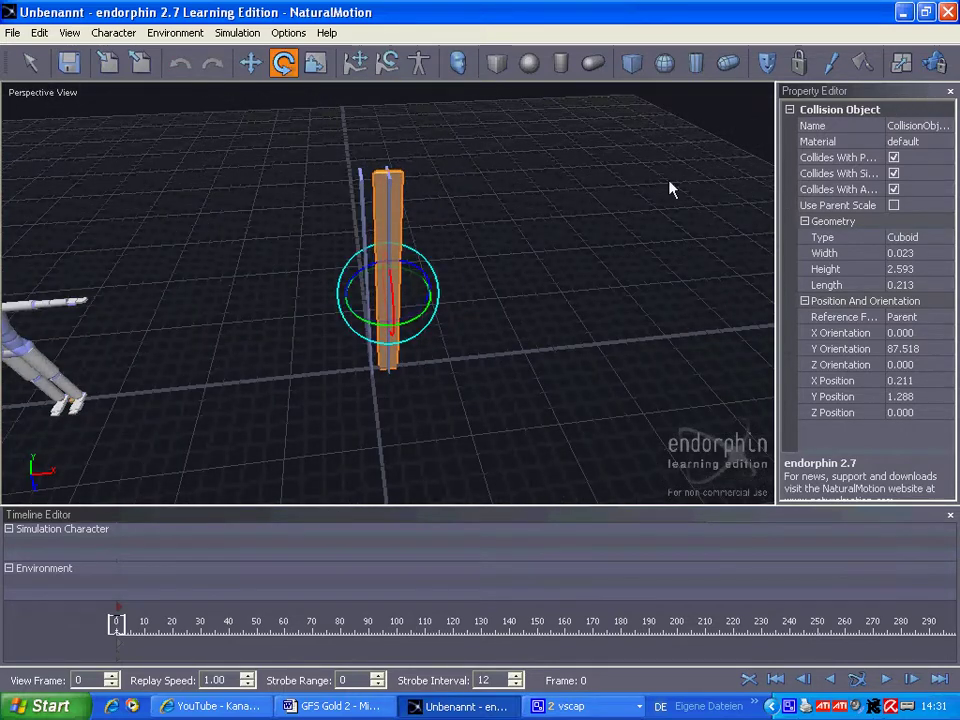
middle_click_drag(672, 190, 630, 321)
key("w")
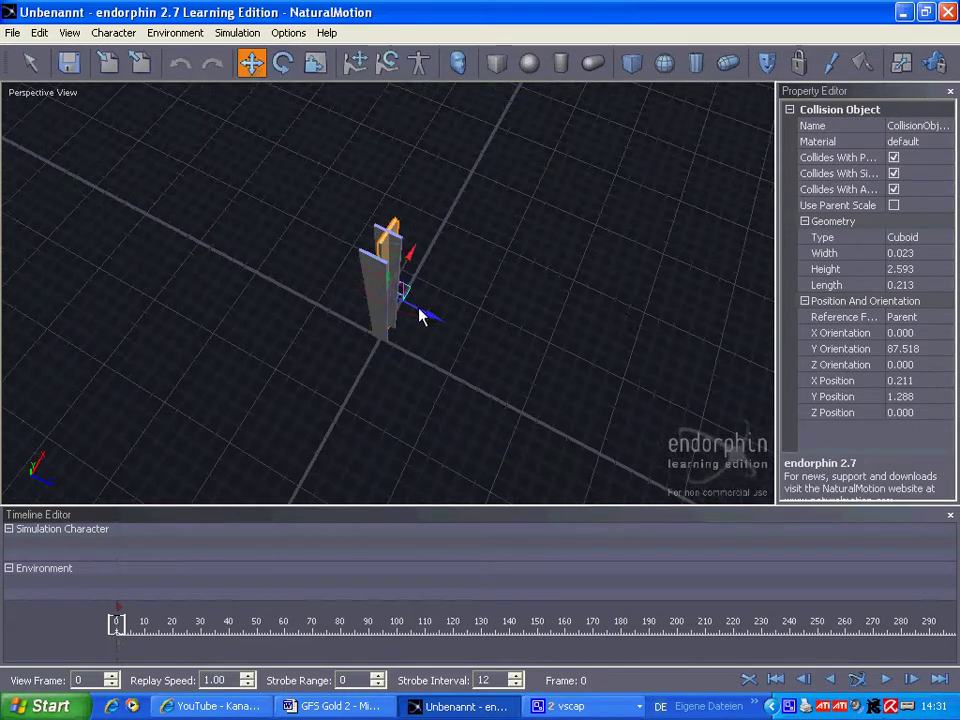
left_click_drag(439, 326, 428, 323)
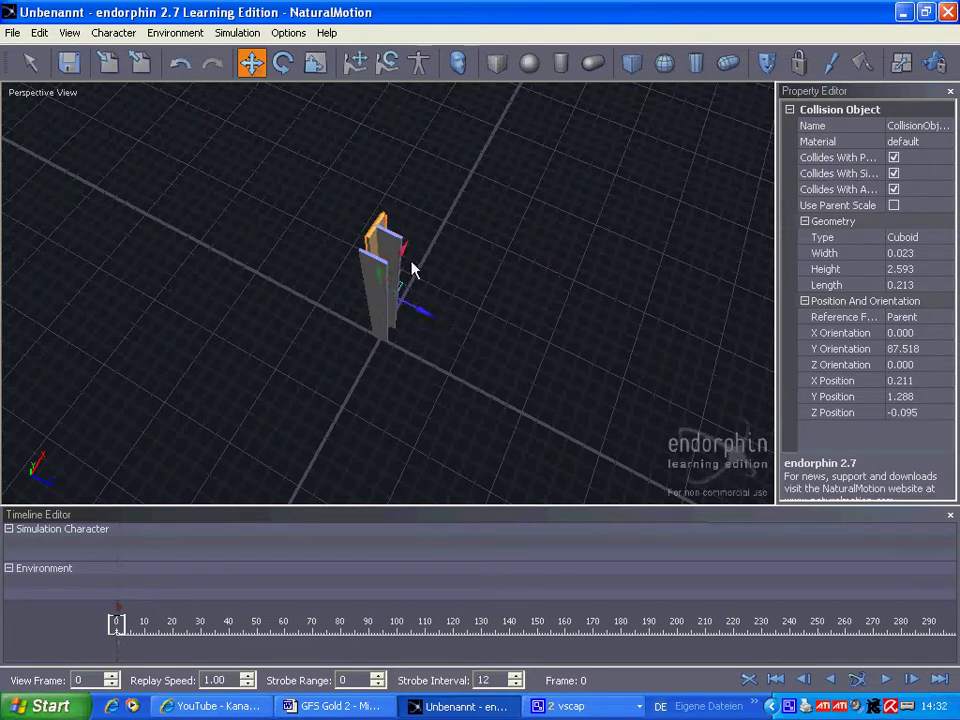
left_click_drag(405, 258, 405, 268)
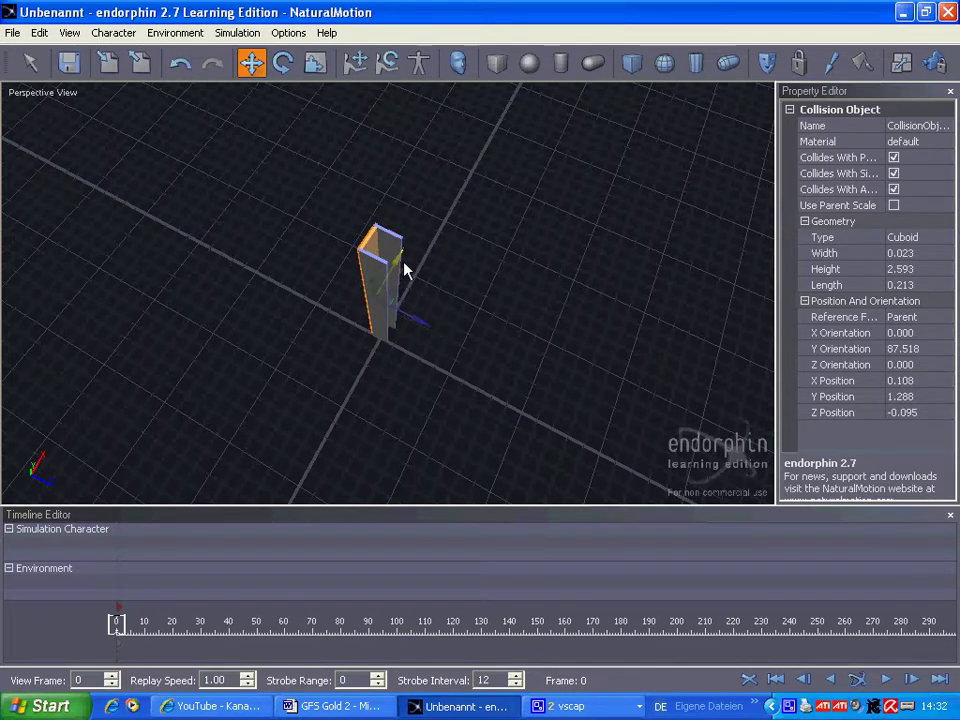
- Select all three panels of the channel and place a duplicate of them some distance away along the Z axis
left_click_drag(422, 401, 397, 376, "alt")
left_click_drag(332, 208, 422, 275)
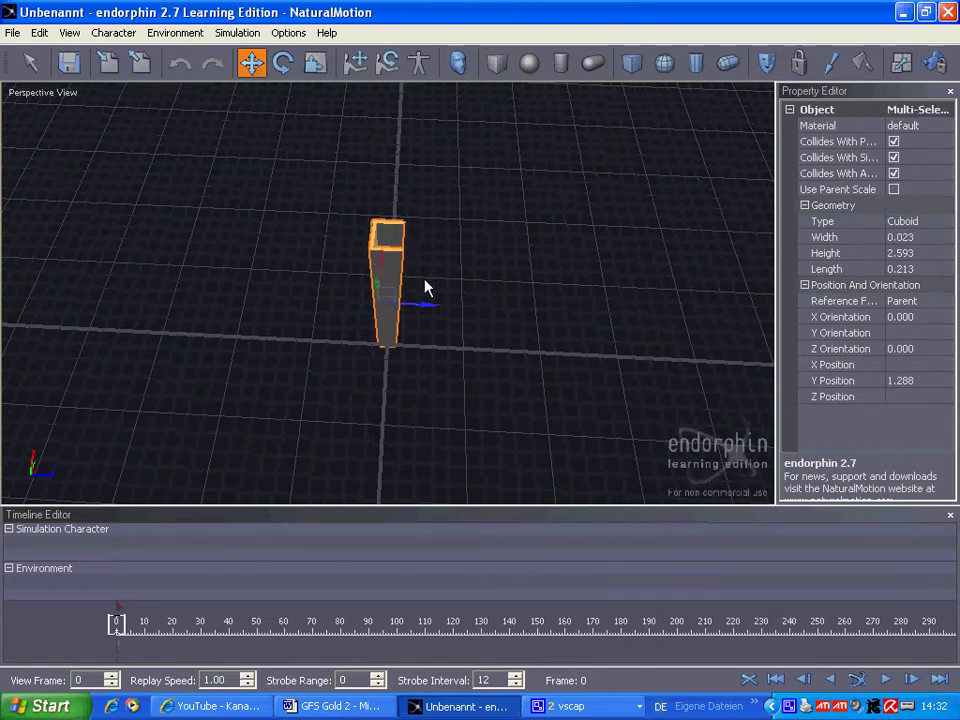
left_click_drag(443, 299, 578, 316)
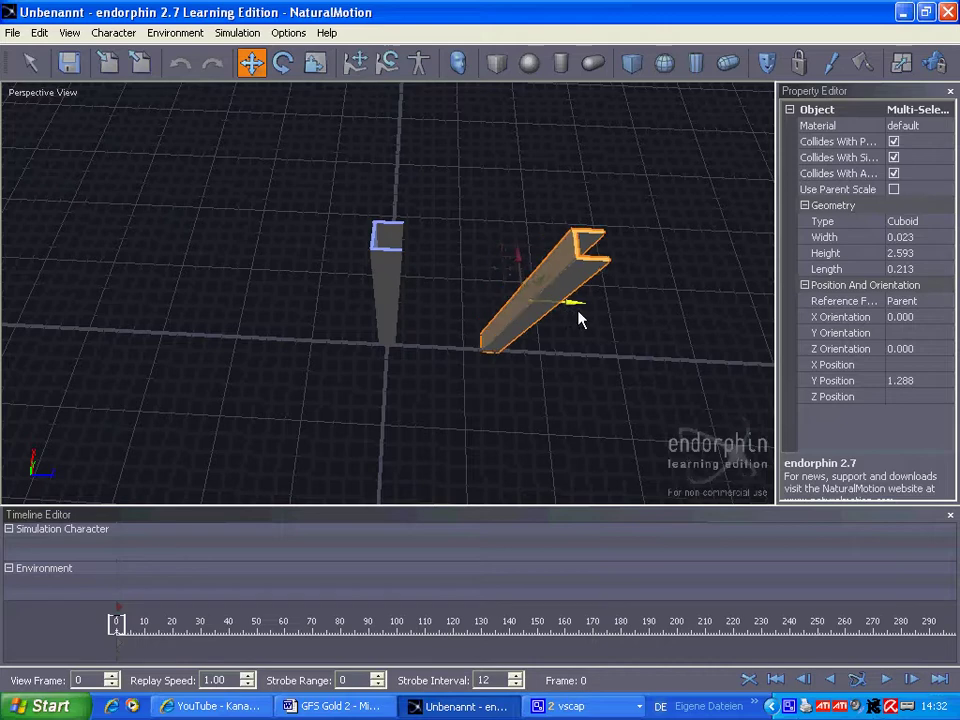
- Rotate the duplicated channel about 180° around the vertical axis so its open side faces the other way
left_click(936, 64)
key("p")
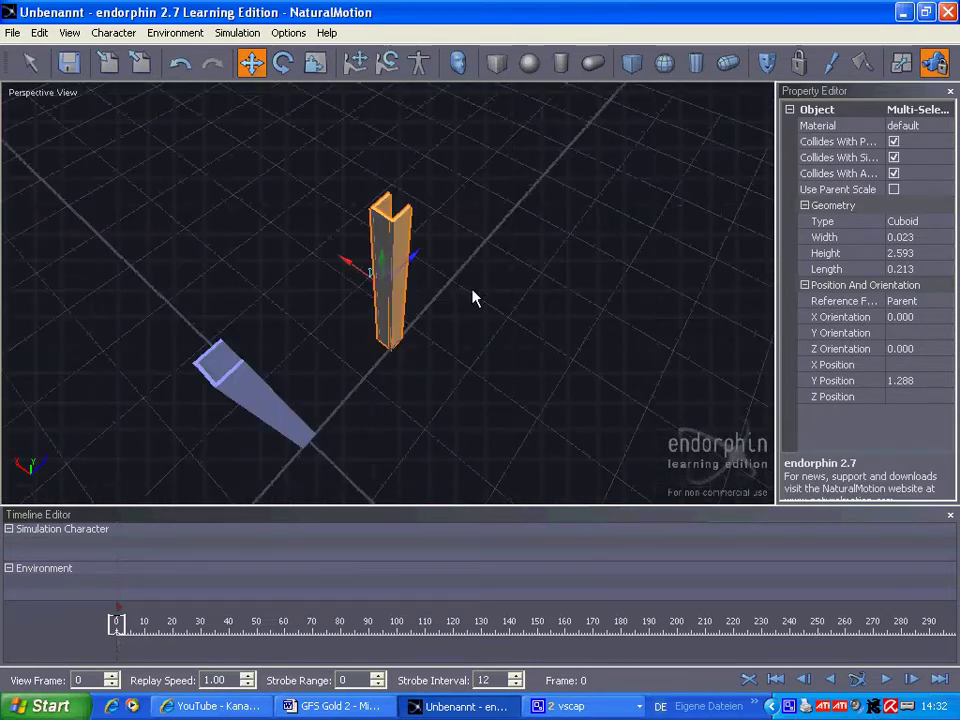
key("t")
key("f")
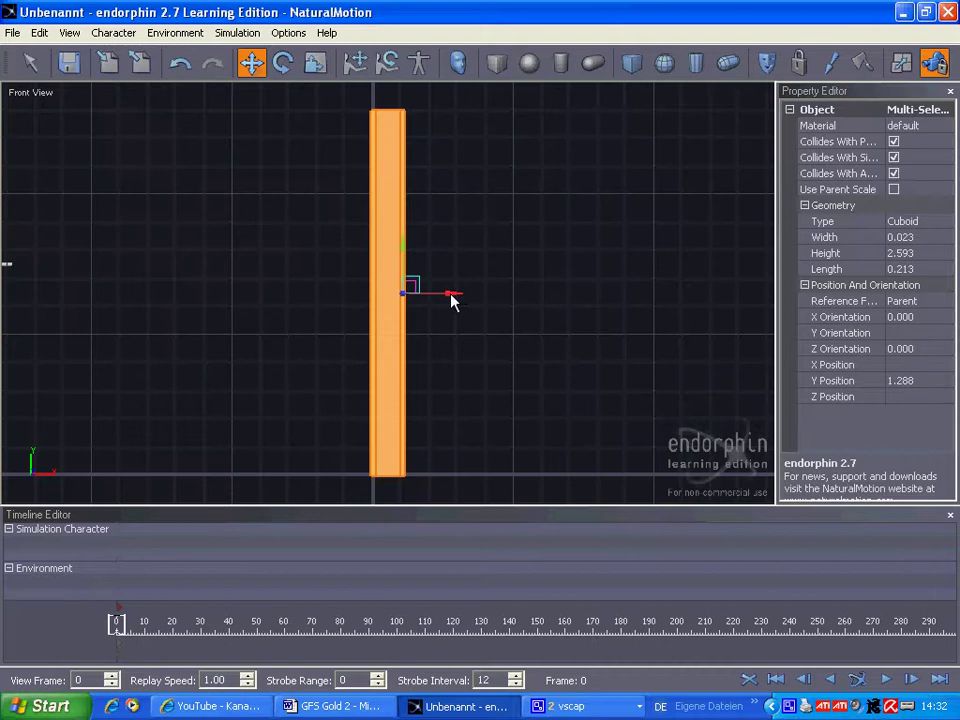
key("t")
key("e")
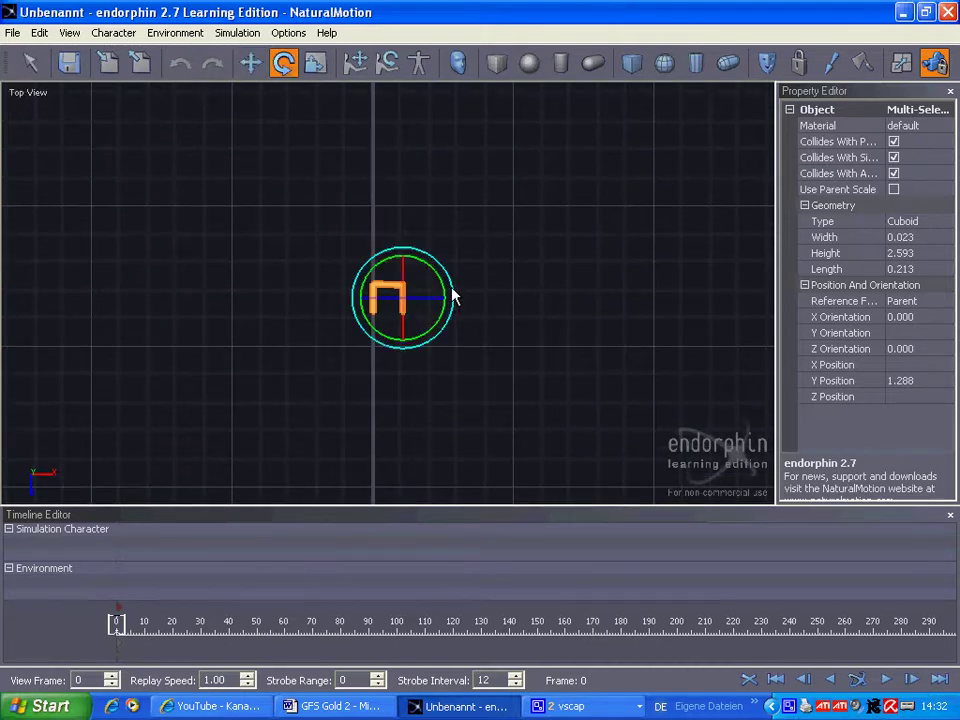
left_click_drag(452, 295, 373, 315)
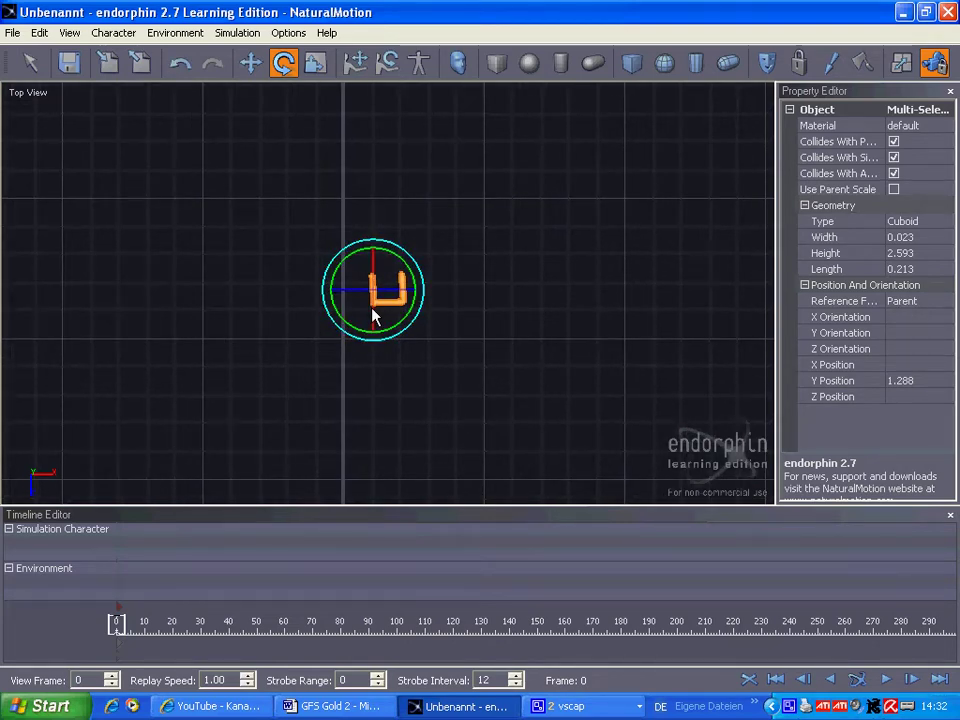
- Reposition the rotated channel along the Z axis so it stands as a second post a short distance from the original
key("p")
middle_click_drag(307, 324, 469, 375)
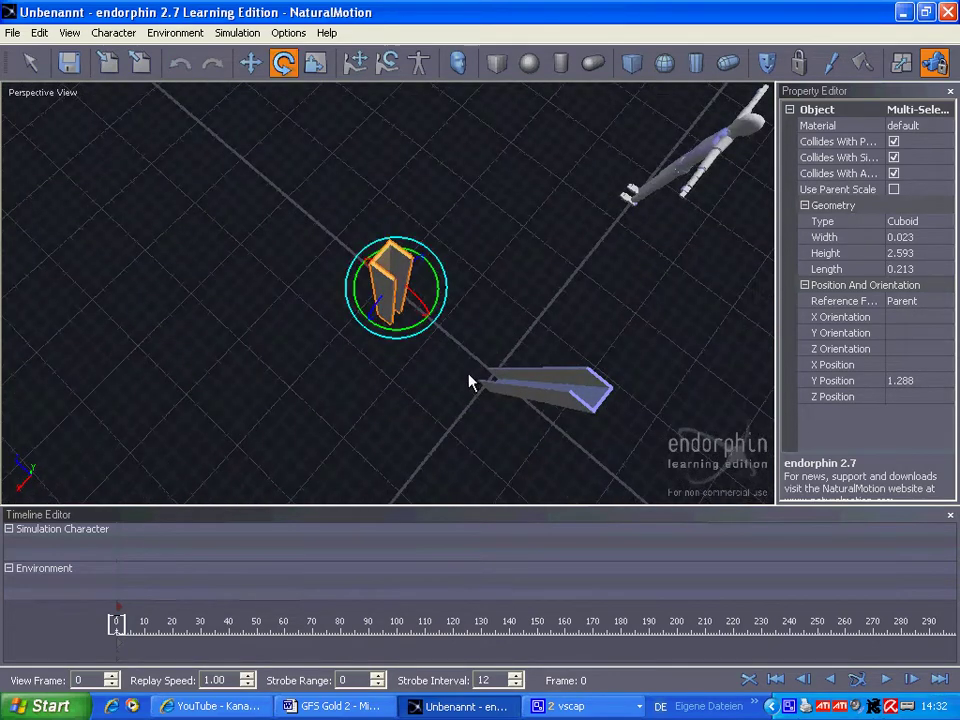
key("w")
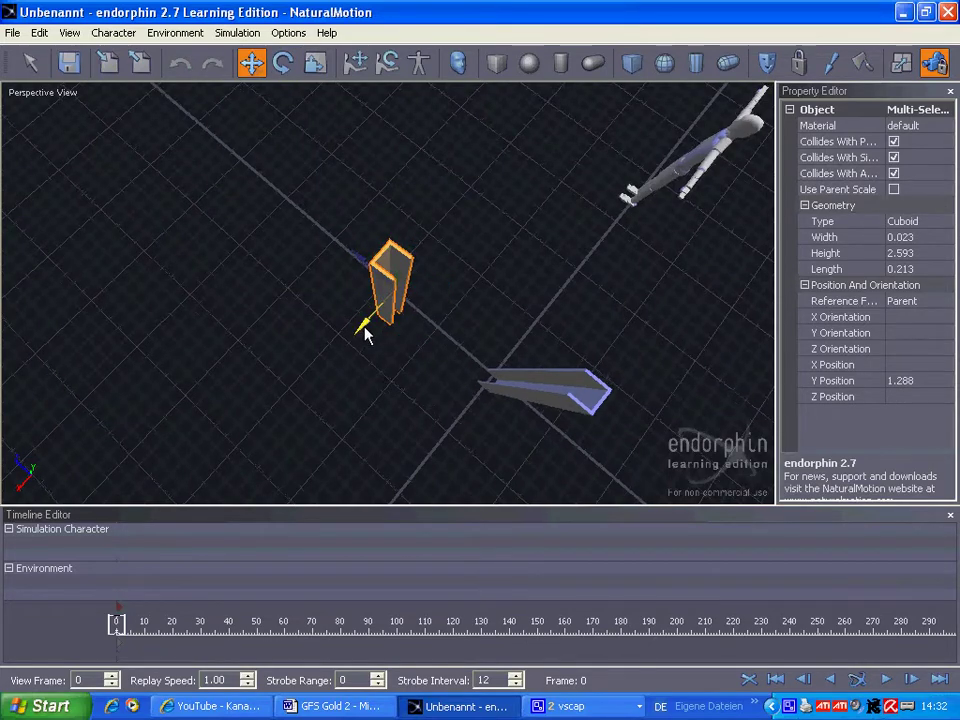
mouse_move(373, 332)
left_mouse_down("alt")
mouse_move(407, 339)
mouse_move(390, 330)
left_mouse_up("alt")
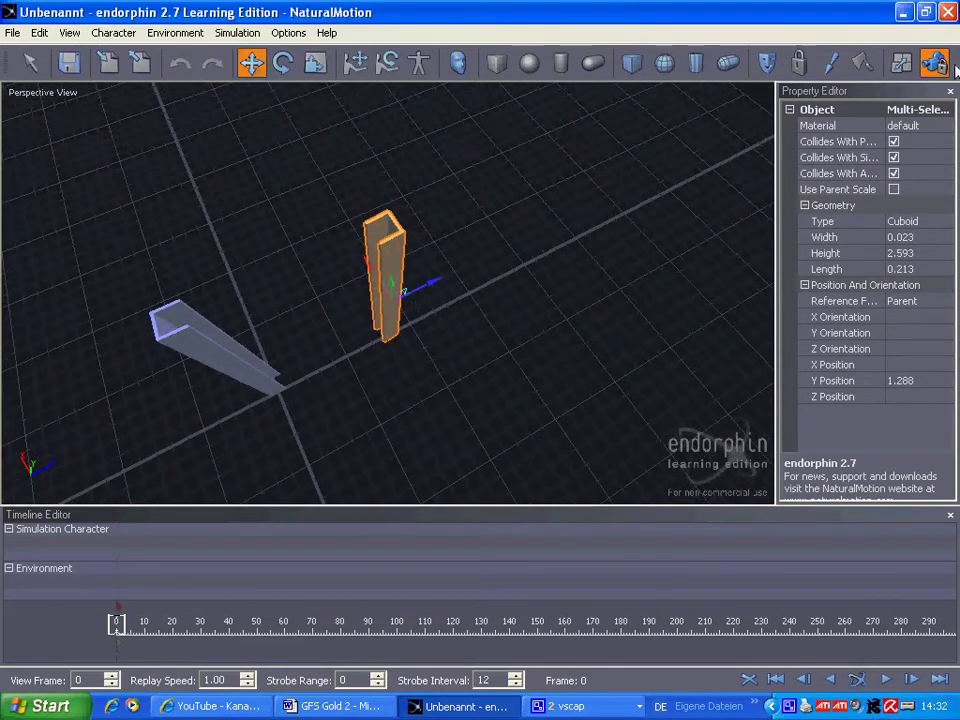
left_click_drag(435, 289, 312, 329)
left_click_drag(304, 394, 445, 424, "alt")
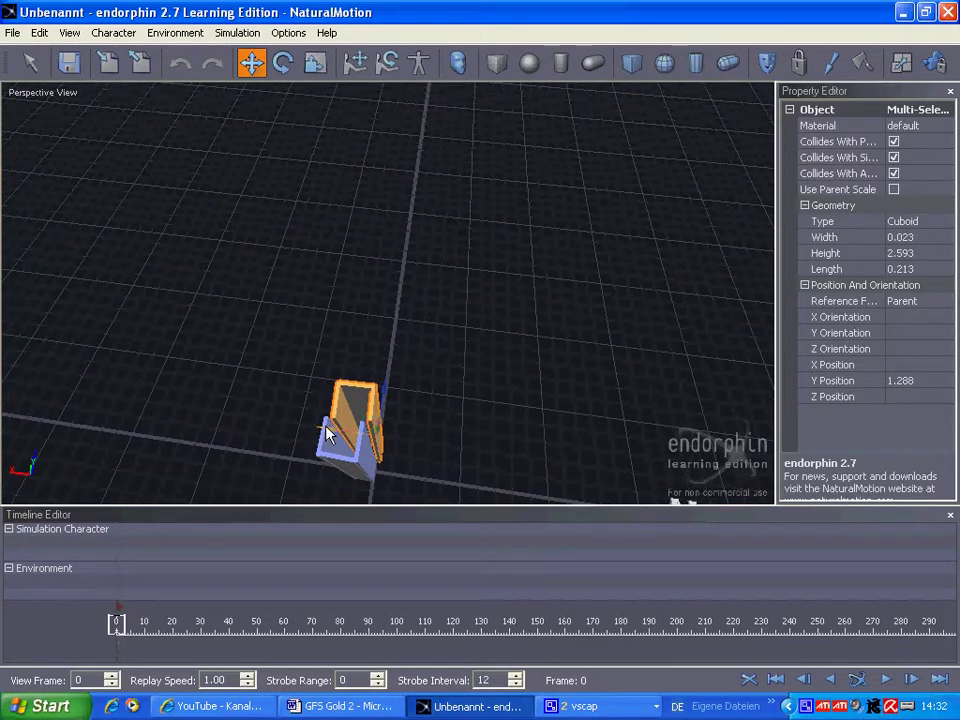
left_click_drag(435, 418, 245, 381, "alt")
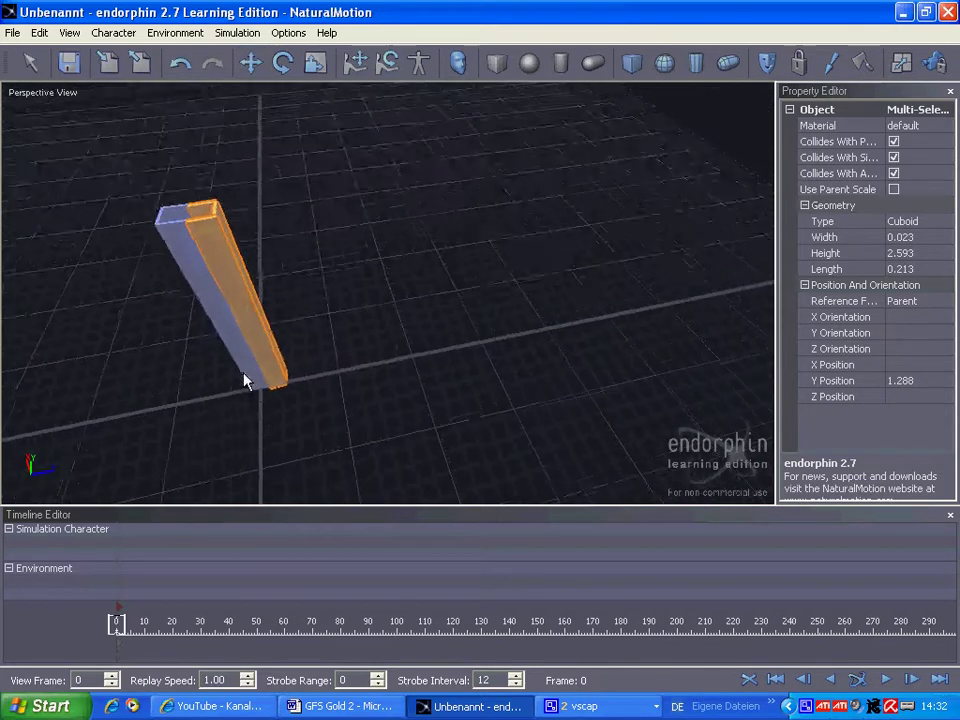
key("w")
left_click_drag(300, 321, 391, 313)
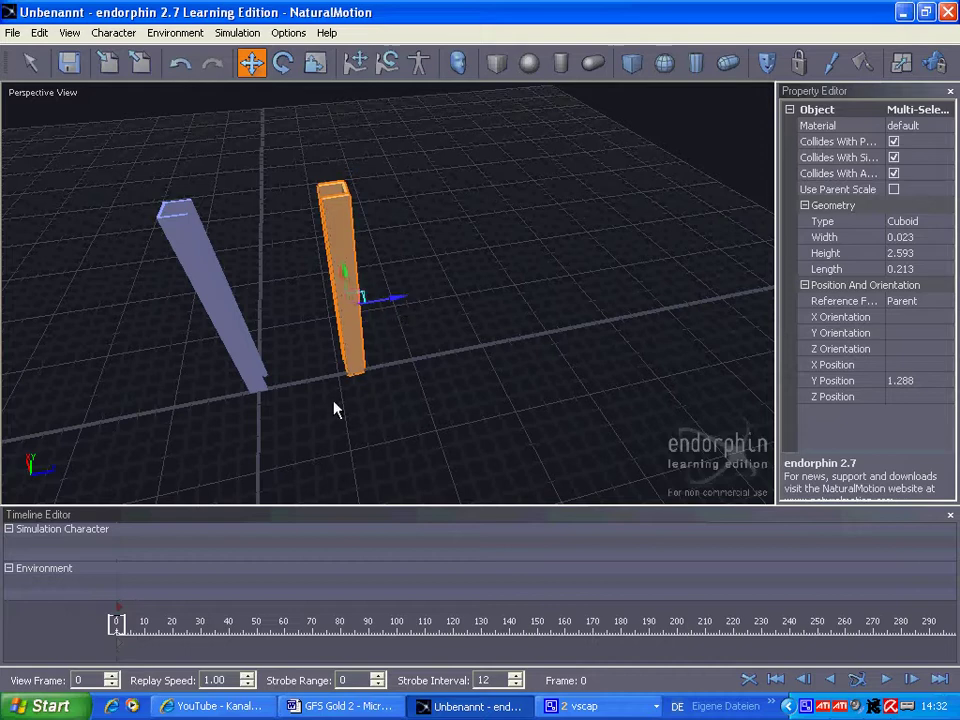
- Create a new cuboid collision object and raise it above the original post to about Y 2.834
left_click(603, 91)
left_click(640, 70)
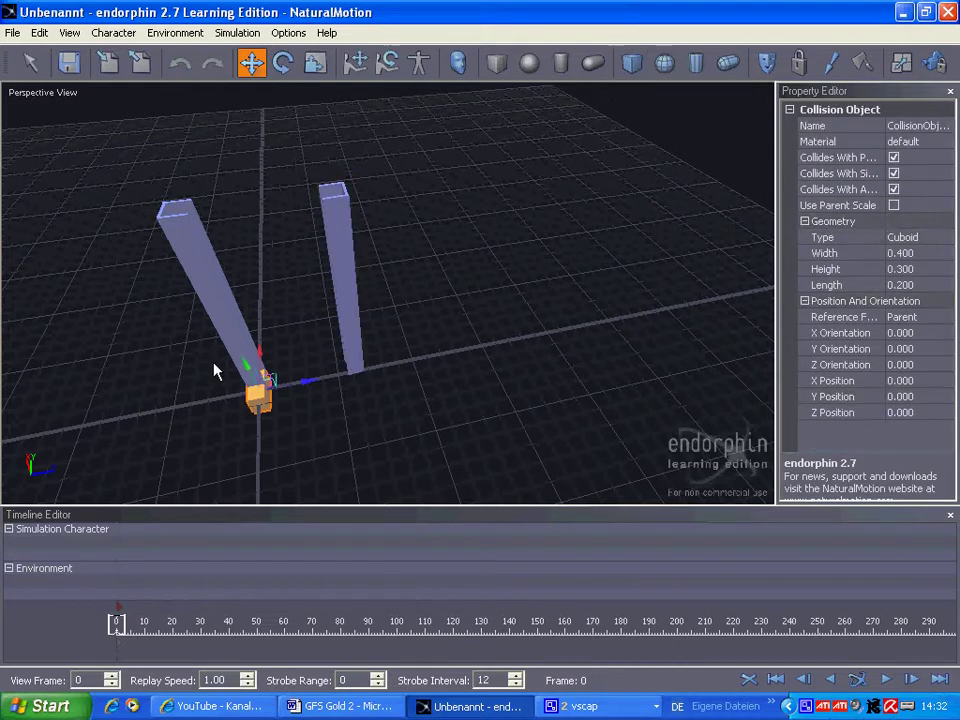
left_click_drag(250, 370, 75, 93)
- Scale the new cuboid into a thin plate about 0.221 wide and 0.016 high
key("r")
left_click_drag(139, 144, 163, 186)
left_click_drag(242, 193, 129, 210, "alt")
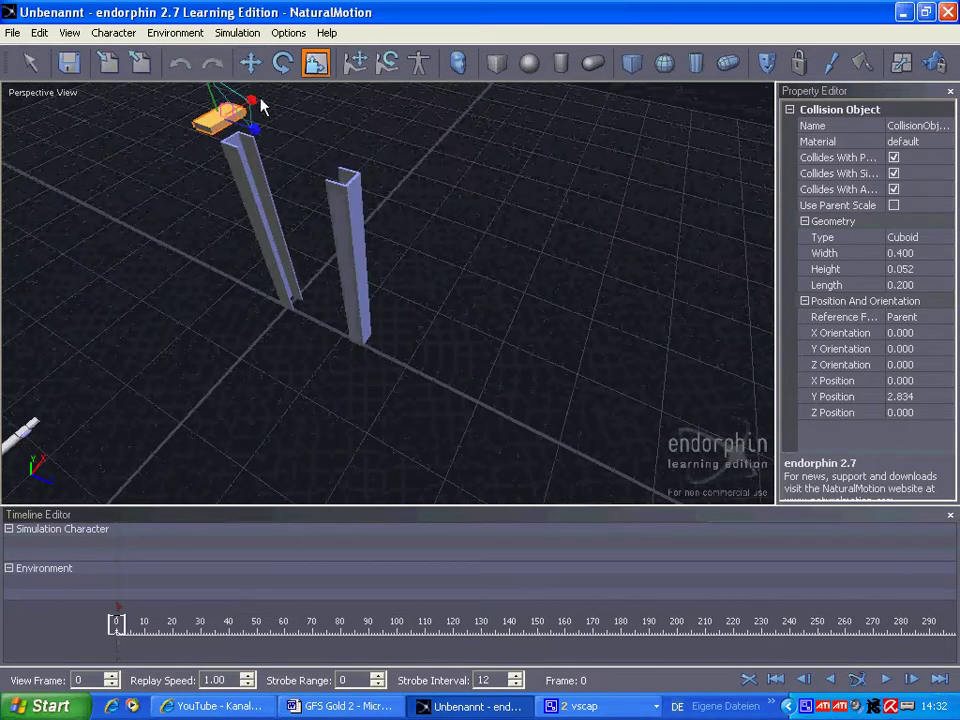
left_click_drag(258, 95, 246, 110)
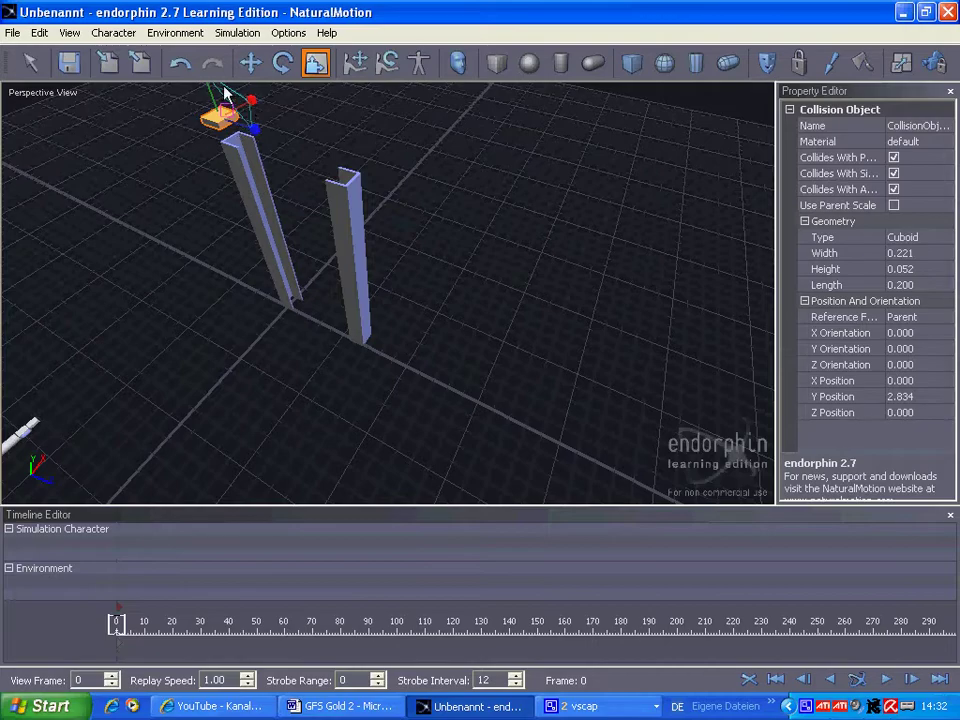
left_click_drag(196, 149, 417, 247, "alt")
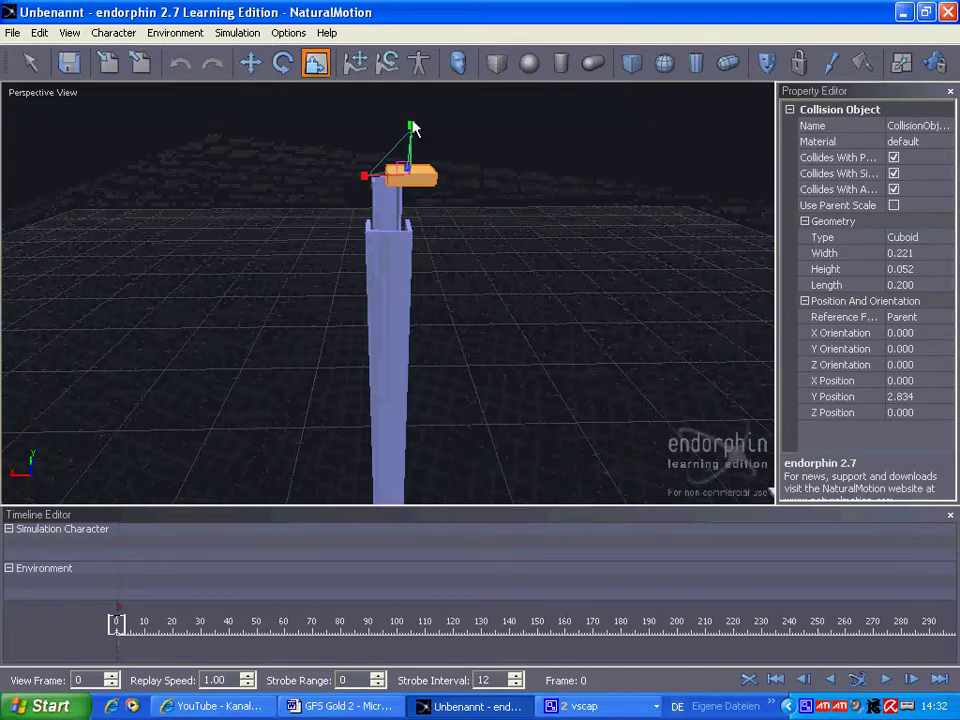
left_click_drag(412, 123, 412, 158)
left_click_drag(473, 208, 540, 283, "alt")
- Shift the plate to about X 0.103 so it caps the original post, and thin it to a height of about 0.005
key("w")
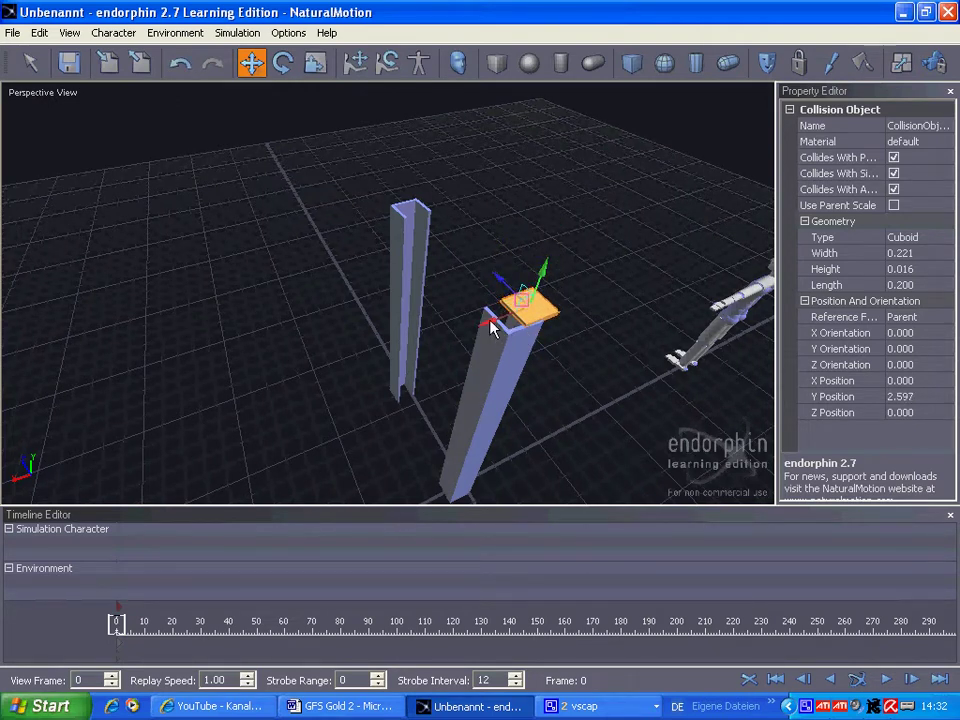
left_click_drag(491, 330, 474, 332)
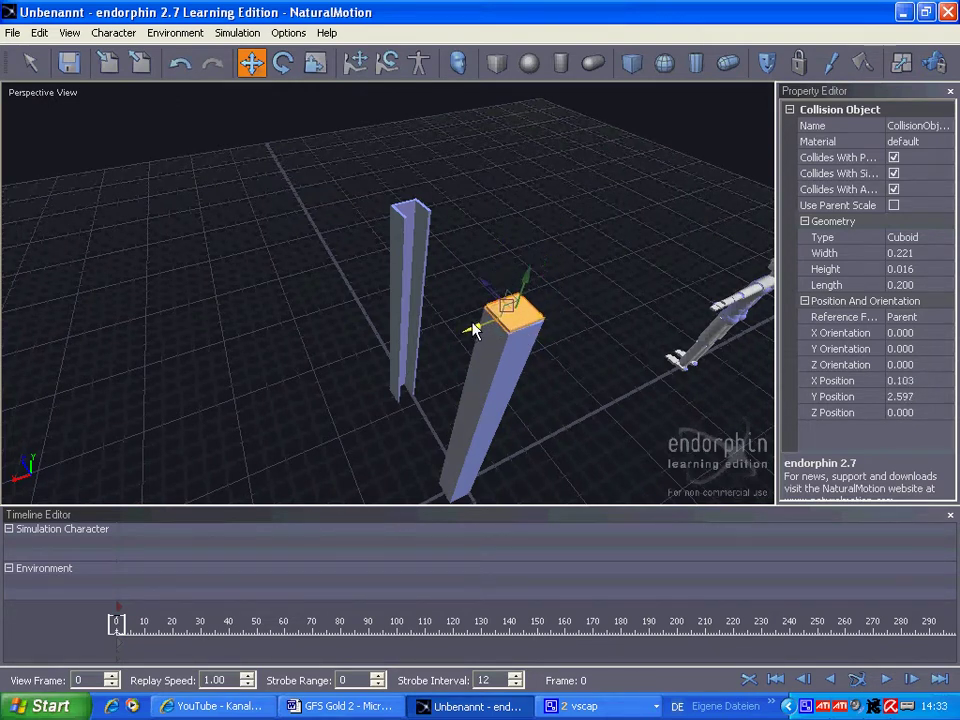
key("r")
left_click_drag(528, 279, 524, 298)
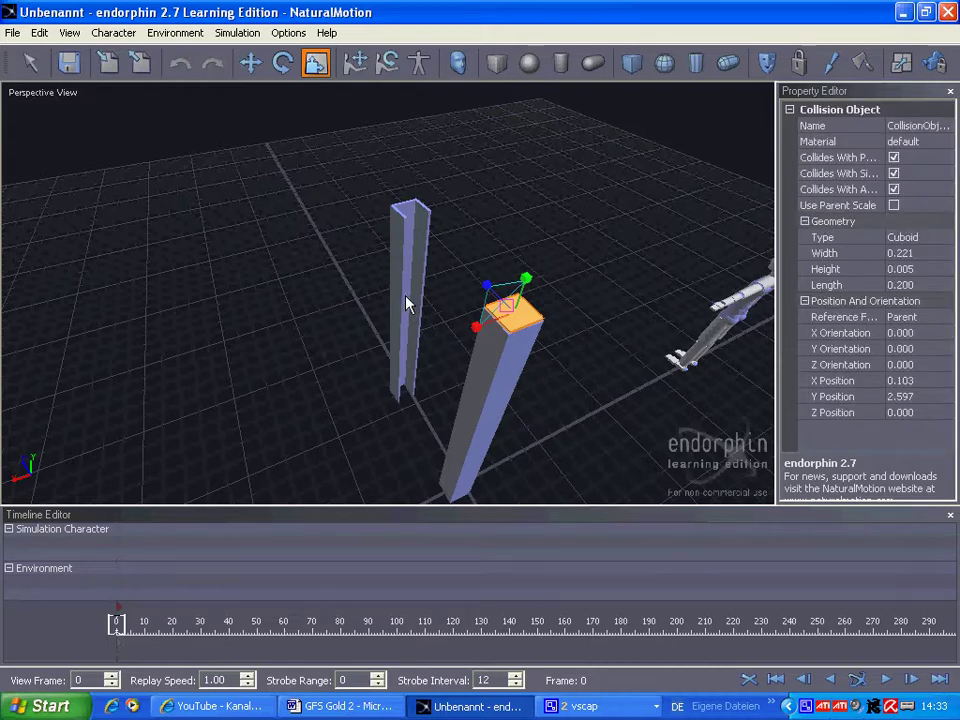
- Duplicate the cap plate along the Z axis onto the top of the second post, at about Z 1.222
key("w")
left_click_drag(489, 291, 387, 205)
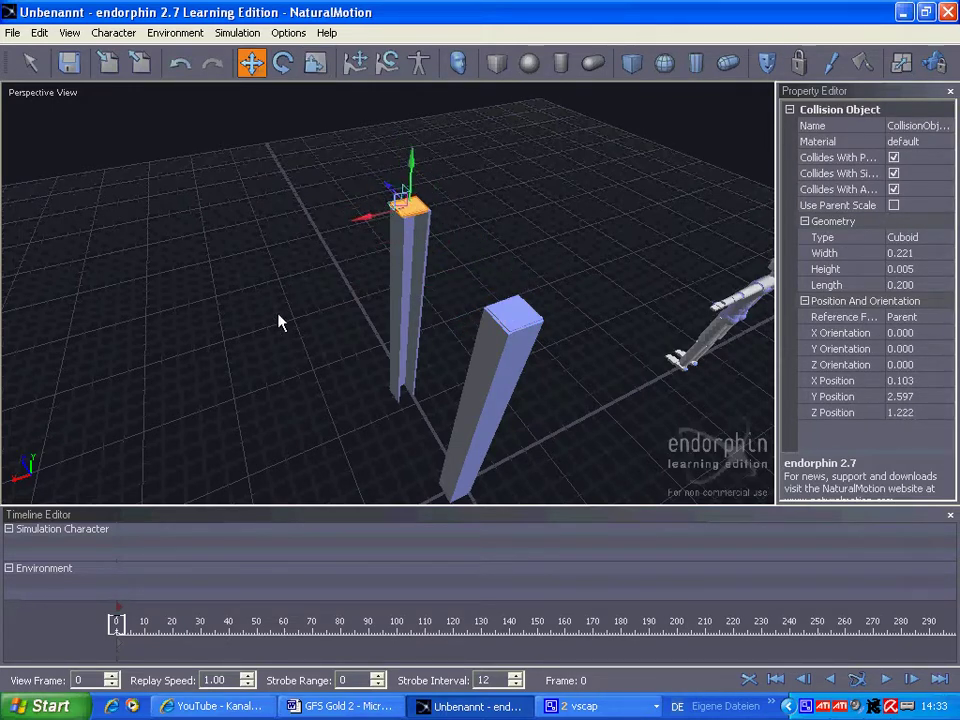
- Select the second post together with its cap and move it slightly closer to the original post along the Z axis
left_click_drag(245, 351, 418, 283)
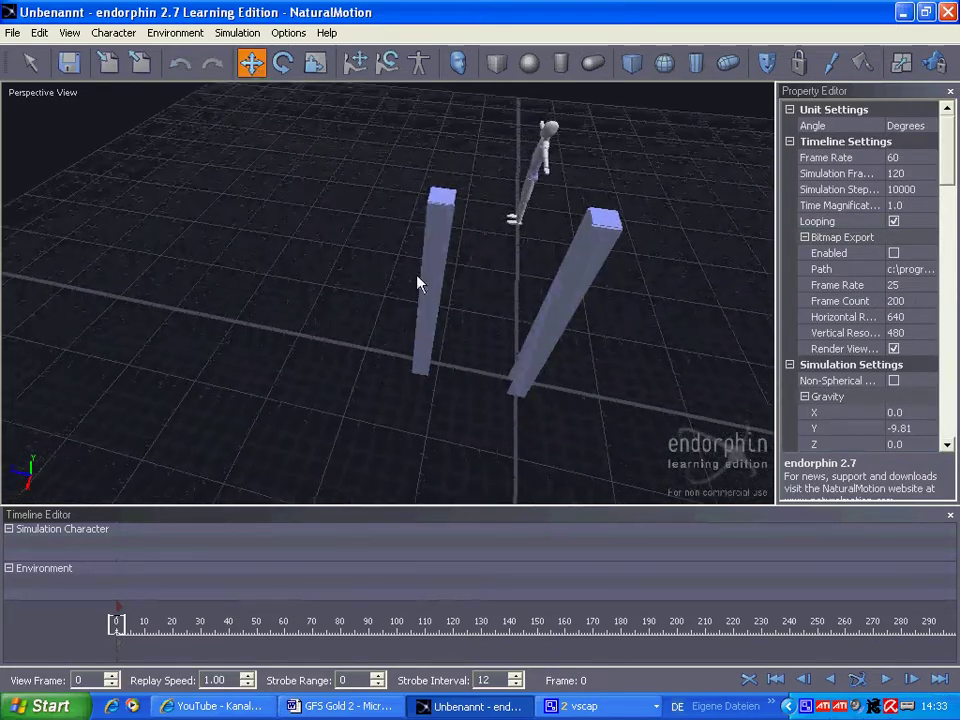
left_click_drag(392, 156, 454, 306)
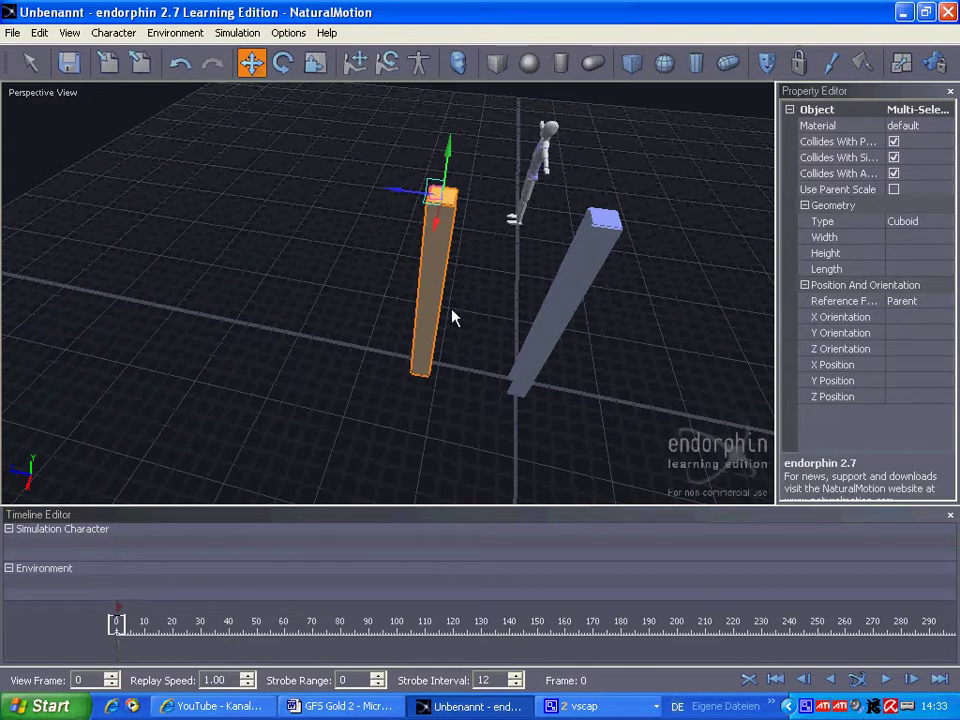
mouse_move(394, 192)
left_mouse_down()
mouse_move(431, 193)
mouse_move(410, 189)
mouse_move(408, 200)
left_mouse_up()
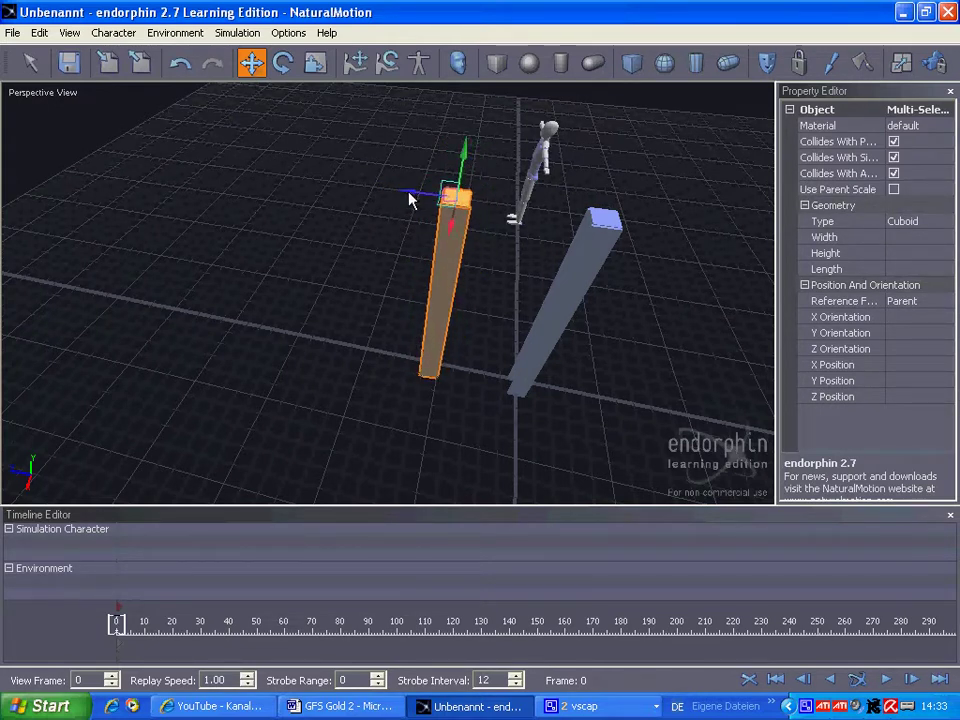
- Add a cuboid collision object, move it between the posts at about Z 0.486, and stretch it to about 2.770 wide and 0.732 long
left_click(633, 63)
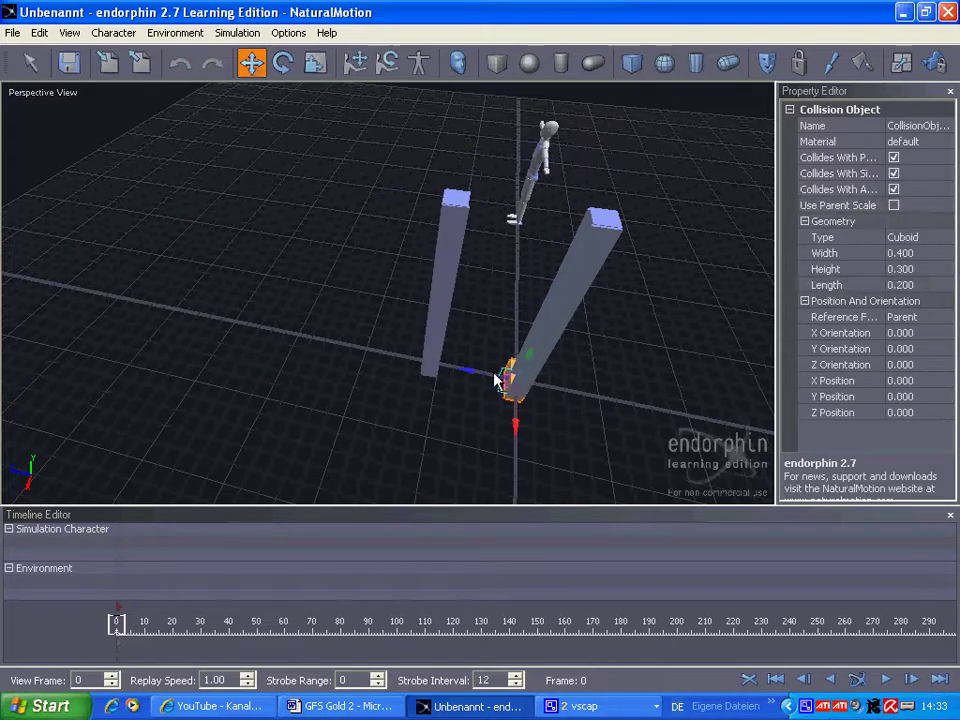
left_click_drag(474, 377, 328, 340)
key("r")
middle_click_drag(330, 343, 427, 393)
left_click_drag(427, 393, 487, 319, "alt")
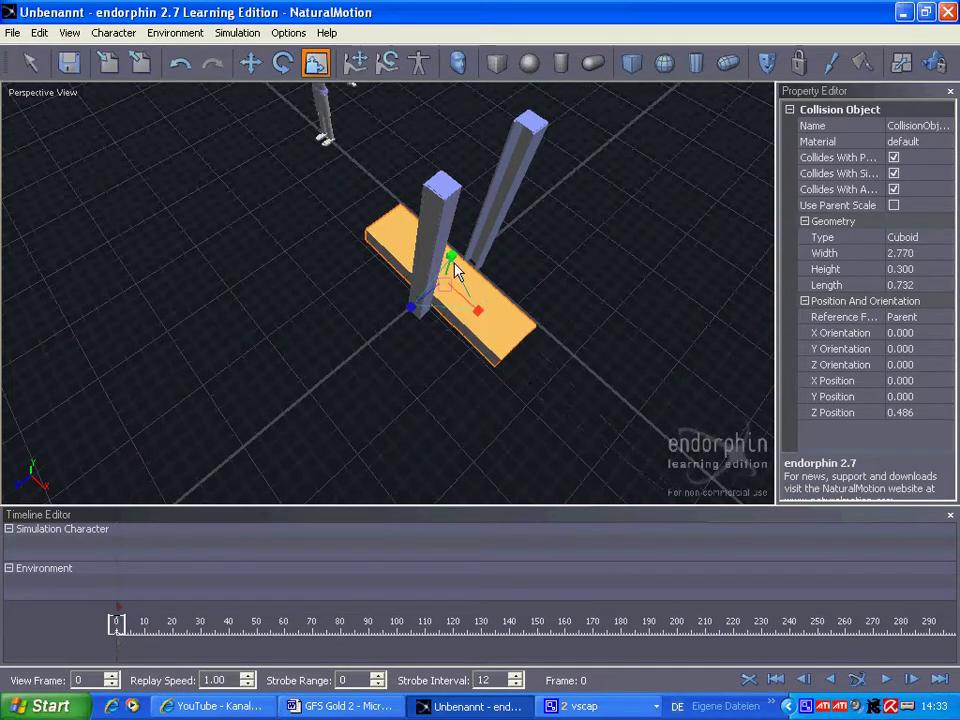
- Raise the slab's height to about 0.406 and slide it along the X axis to about 1.493
left_click_drag(452, 258, 454, 249)
key("w")
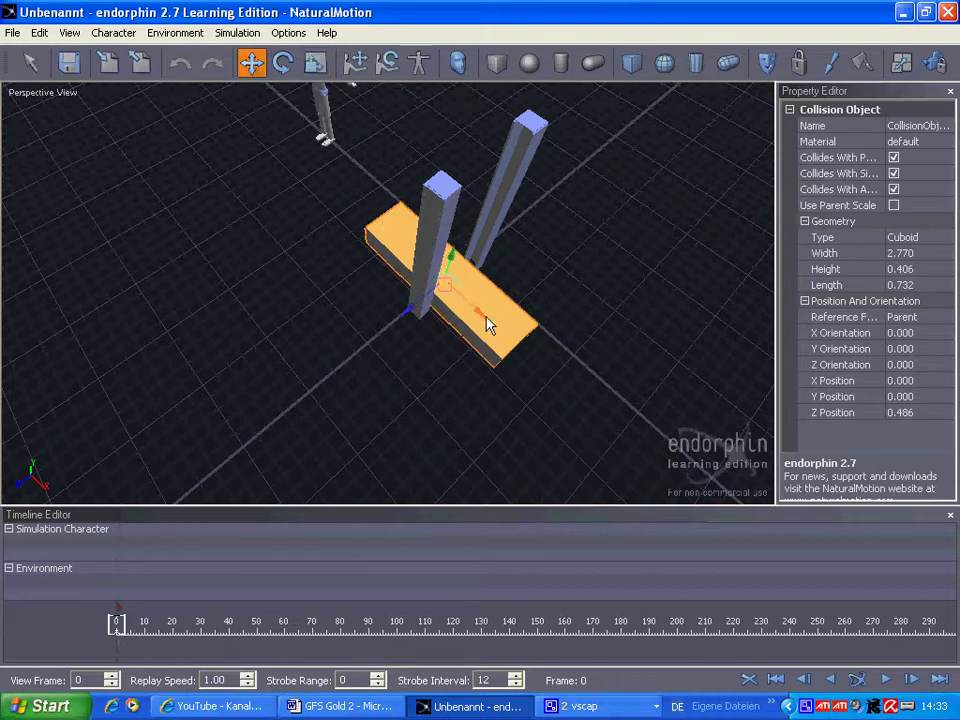
left_click_drag(487, 322, 400, 258)
- Add a cuboid at about X -0.567, Z 0.593 and scale it into a plate about 0.628 wide, 0.038 high and 0.582 long
left_click(632, 64)
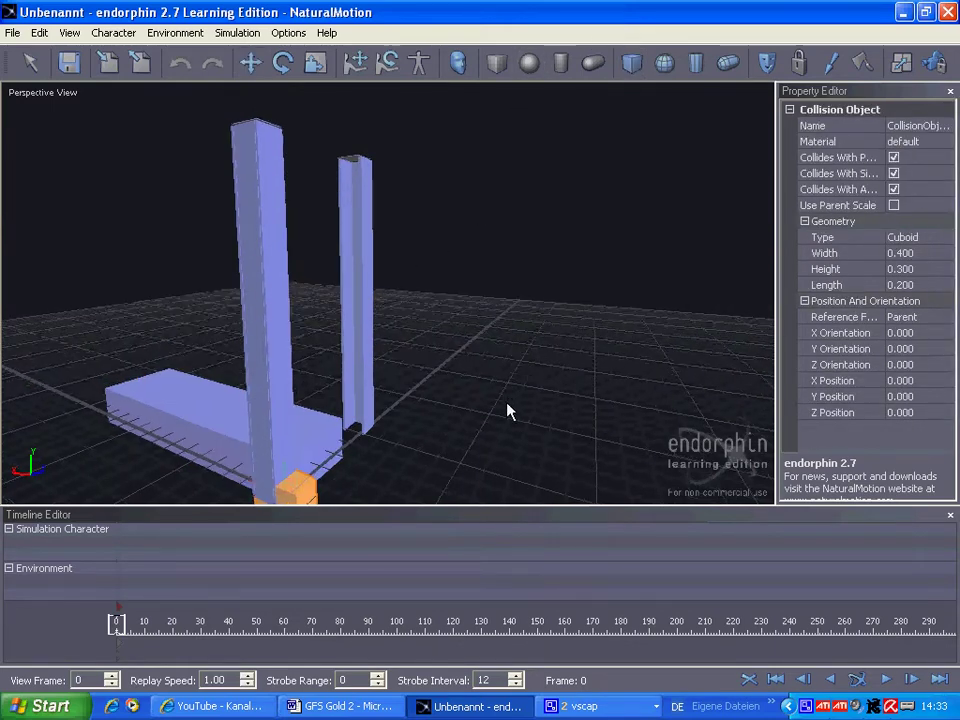
left_click_drag(508, 409, 392, 597, "alt")
scroll(350, 438, "down", 3)
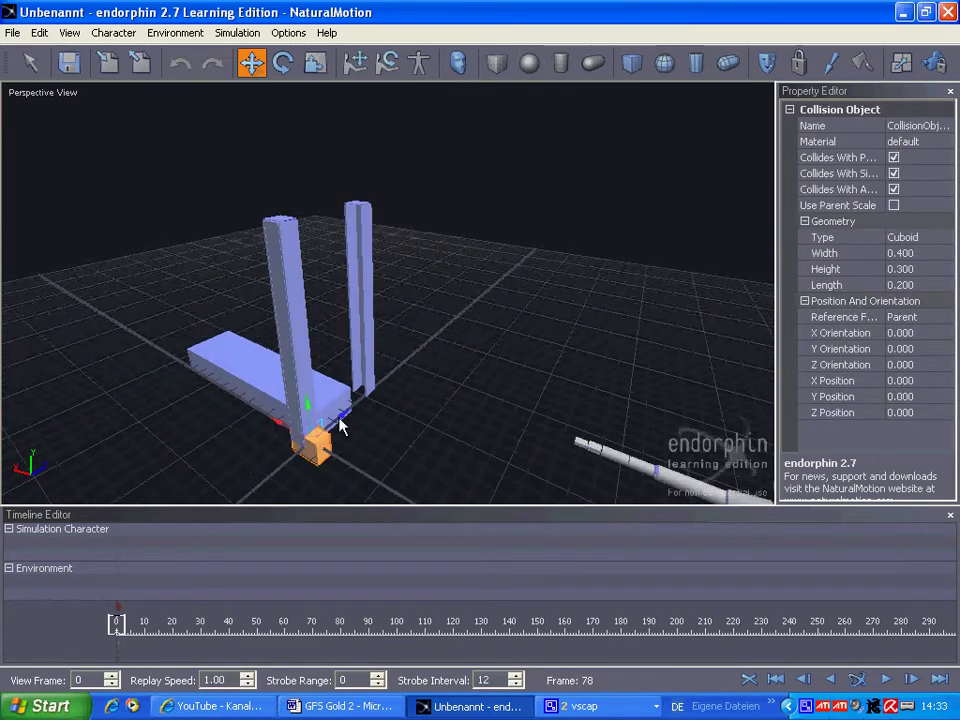
left_click_drag(340, 425, 450, 396)
key("r")
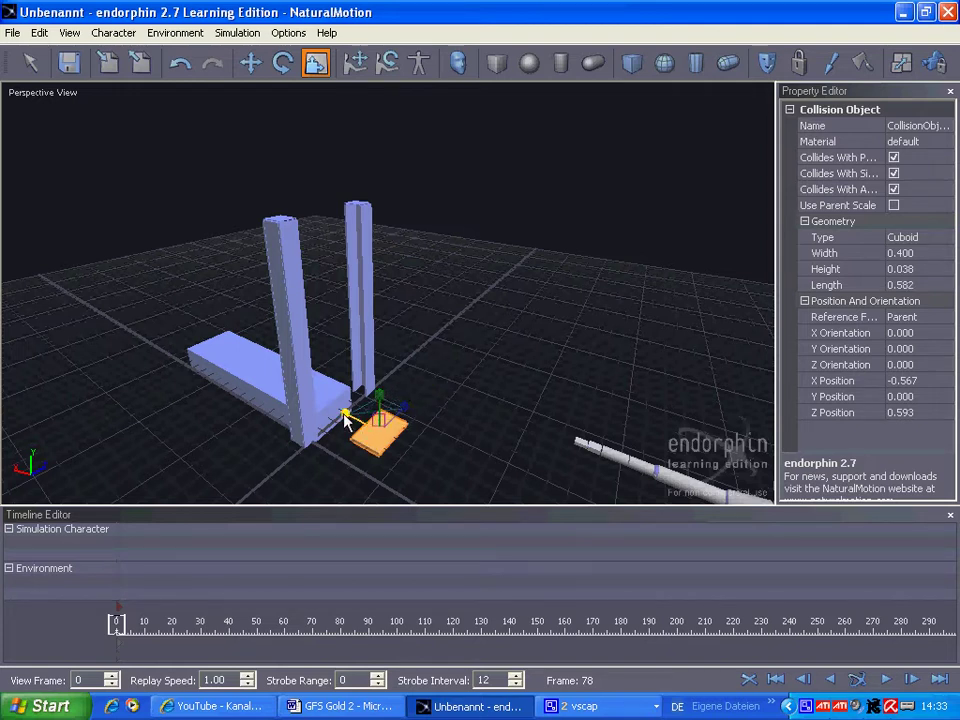
left_click_drag(345, 418, 326, 415)
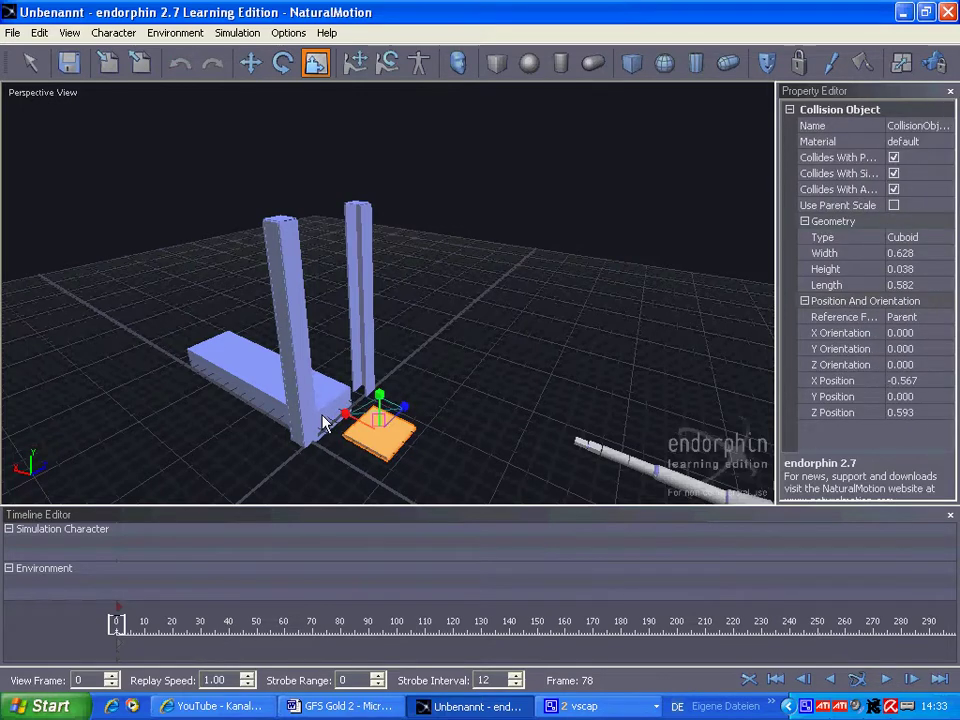
key("t")
key("p")
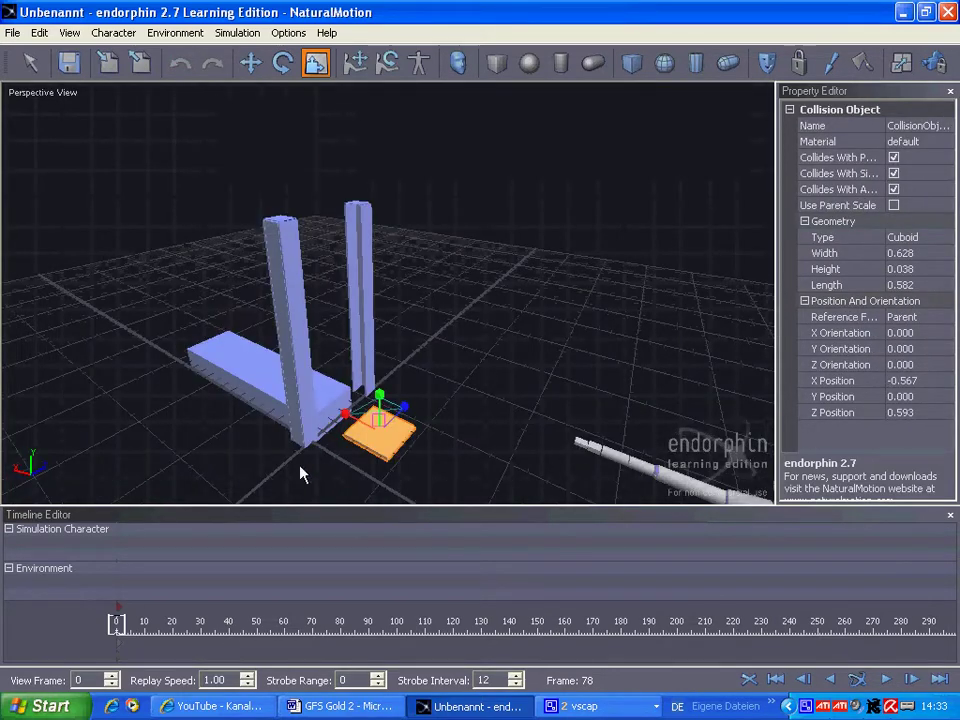
- Stand a wall about 0.022 wide, 0.302 high and 0.582 long on the plate's edge at X -0.861, and duplicate it to X -0.289
middle_click_drag(300, 466, 314, 474)
left_click_drag(363, 421, 405, 337)
left_click_drag(362, 422, 401, 428)
key("w")
key("r")
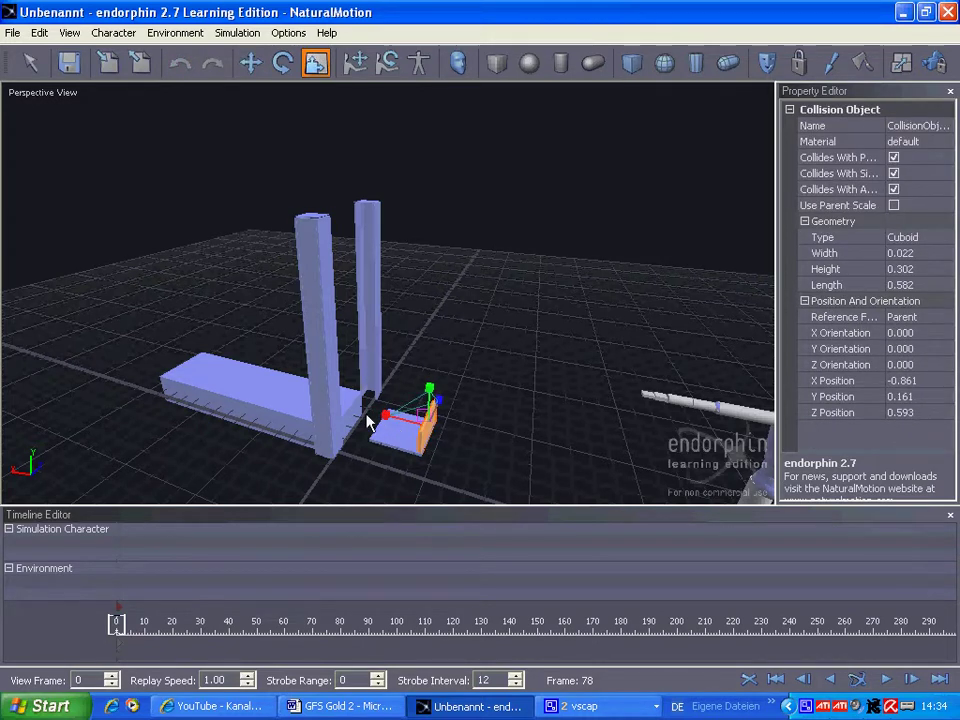
key("w")
left_click_drag(386, 420, 348, 399)
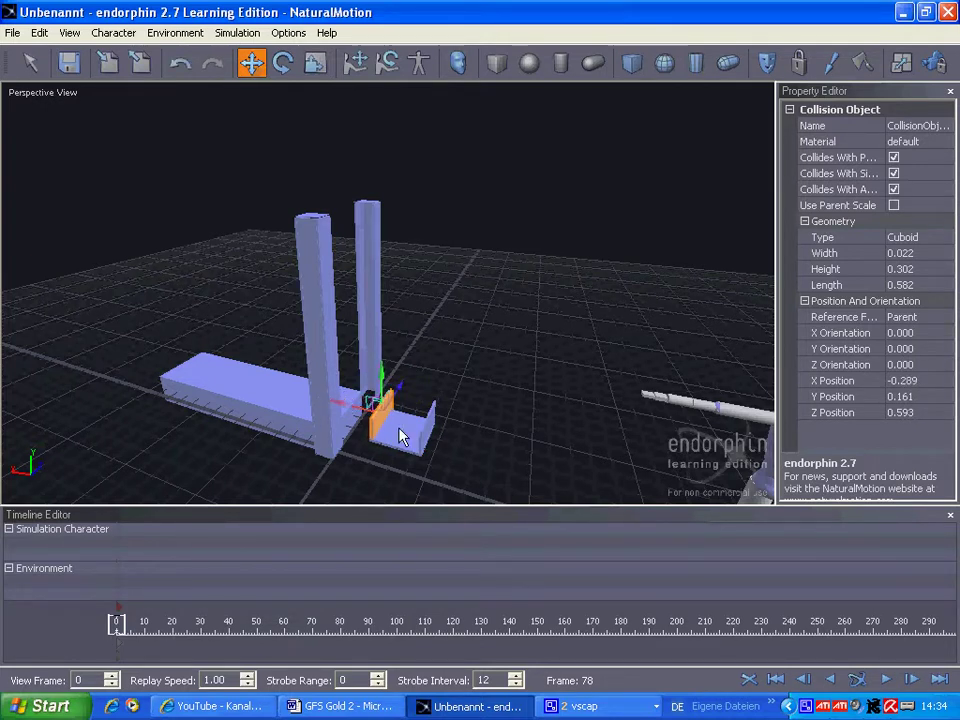
- Close the tray's two open sides with walls about 0.628 wide, 0.261 high and 0.019 long, one of them at about Z 0.862
left_click(407, 445)
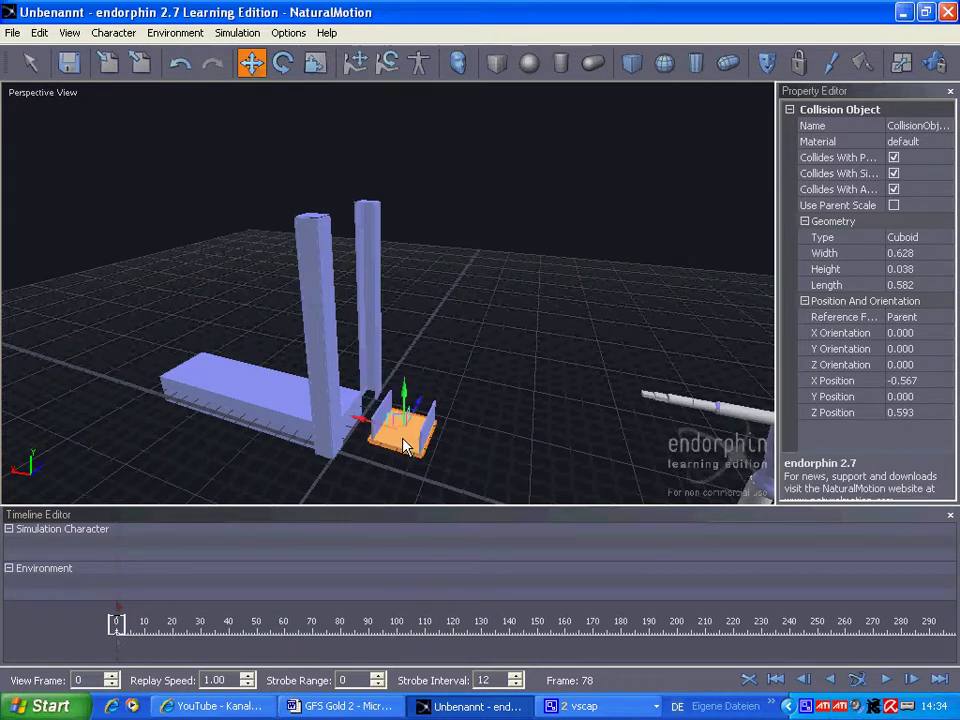
key("r")
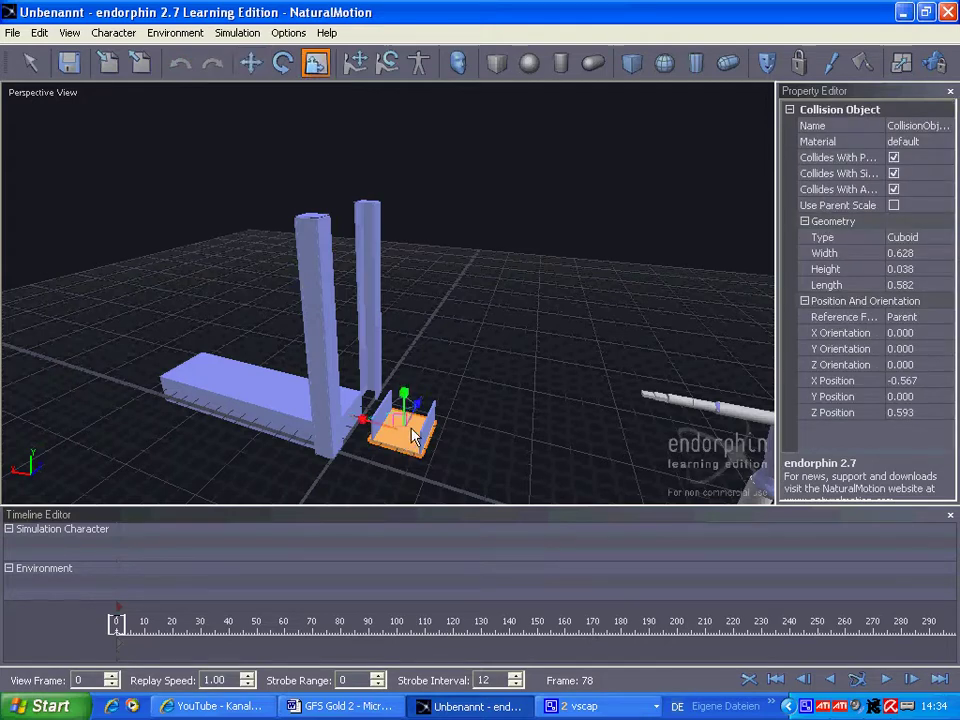
middle_click_drag(451, 402, 361, 424)
left_click_drag(370, 397, 327, 398)
middle_click_drag(230, 424, 345, 330)
left_click_drag(371, 383, 405, 398)
key("w")
key("r")
key("w")
key("r")
key("w")
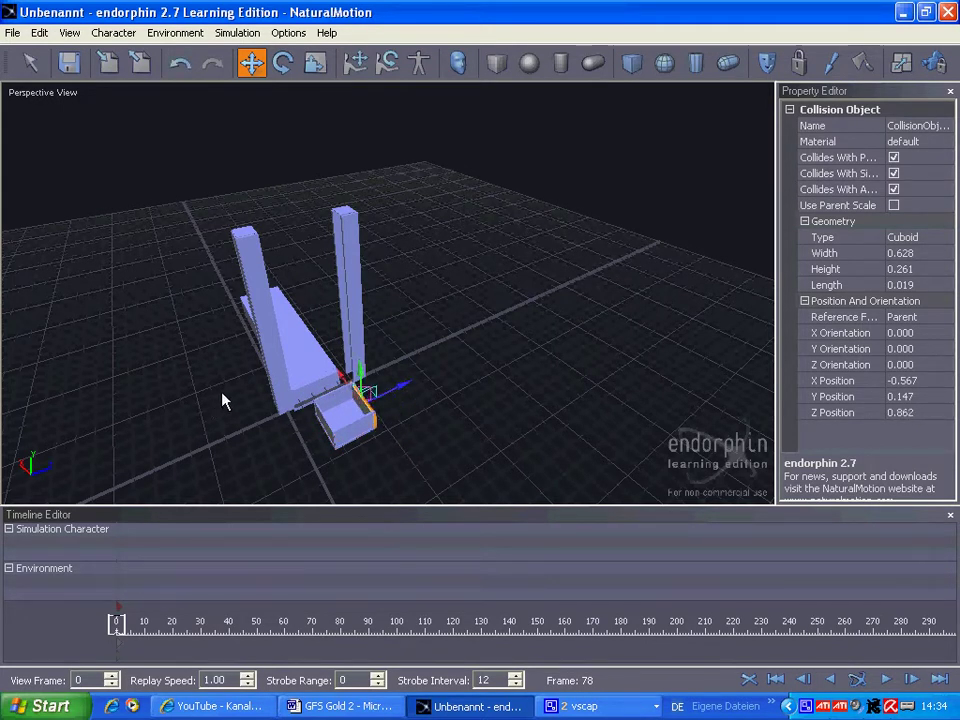
- Rotate the tray wall facing the slab to about 2.6° in X, 2.6° in Y and -24.5° in Z
left_click_drag(222, 400, 342, 424)
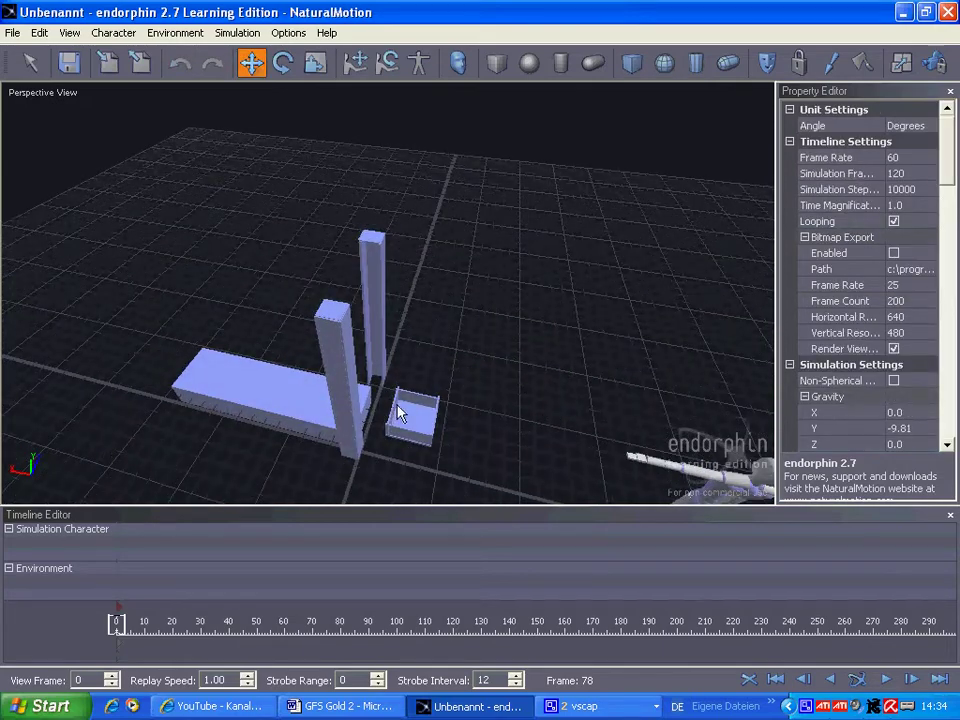
left_click(398, 413)
left_click_drag(508, 418, 390, 403, "alt")
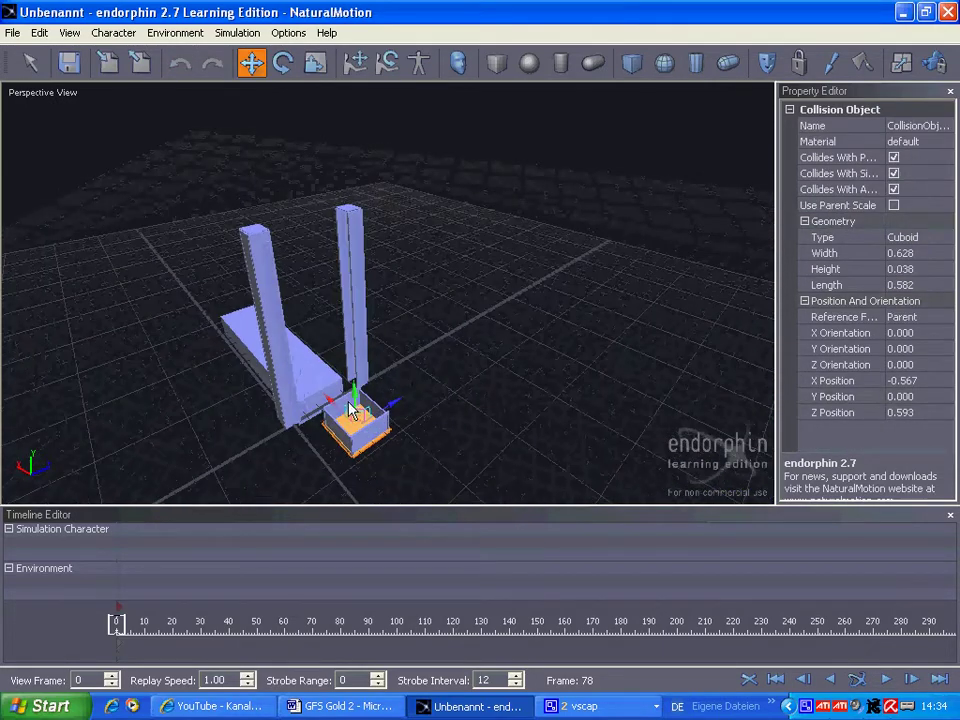
left_click(348, 405)
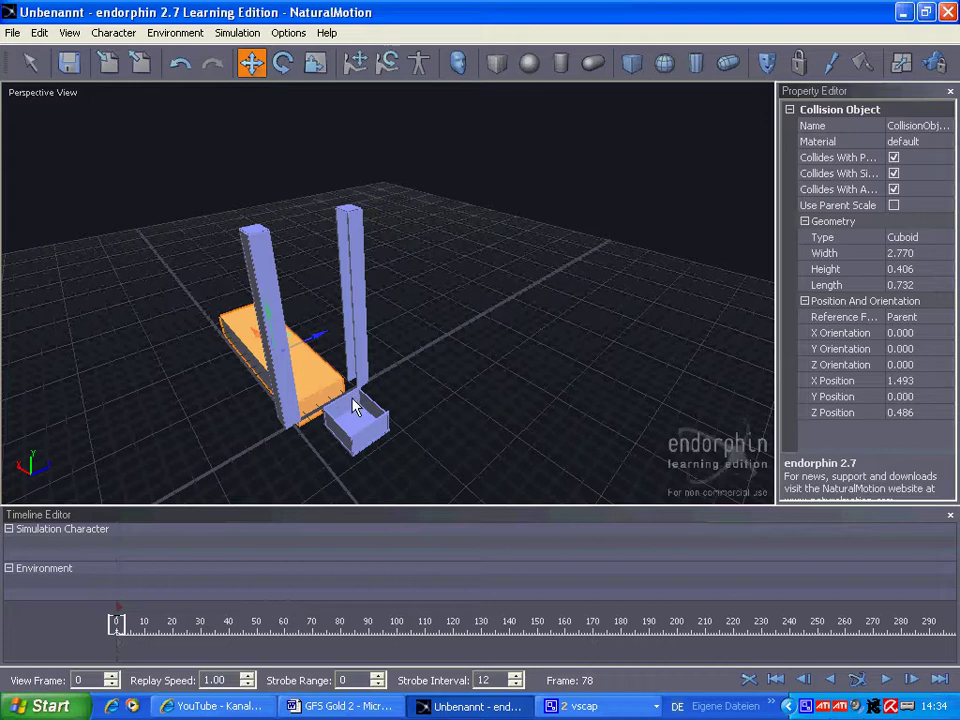
left_click(353, 405)
left_click(349, 402)
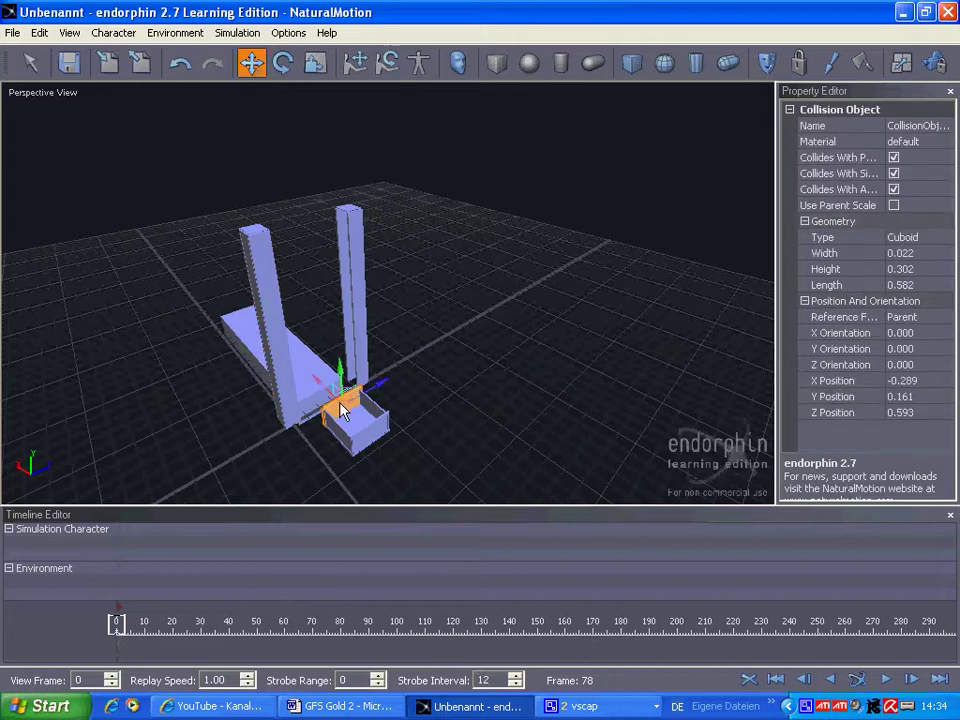
key("t")
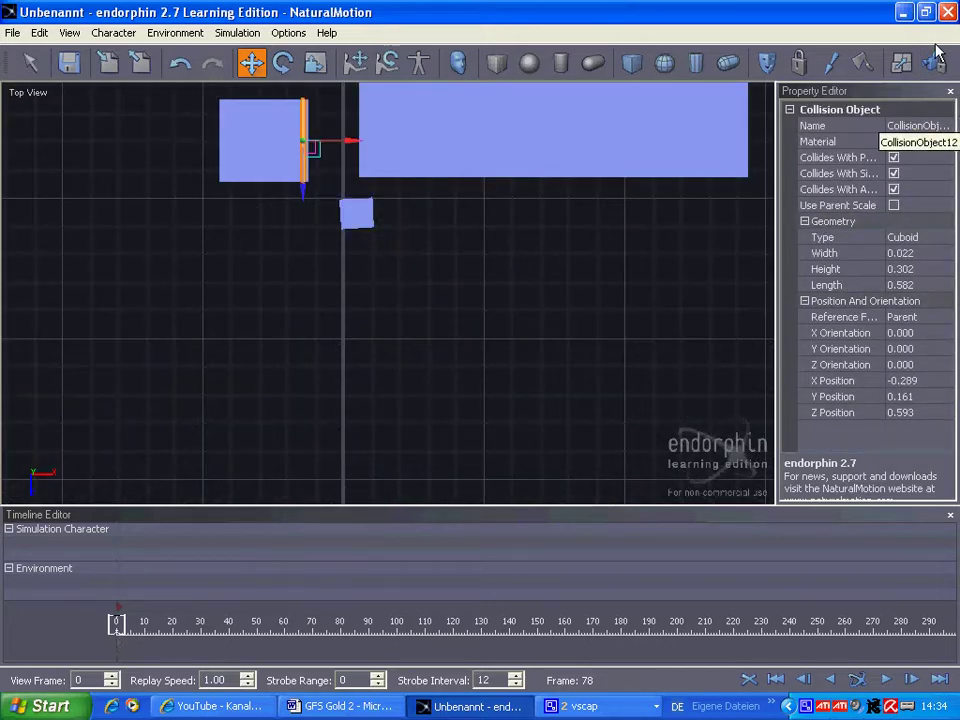
left_click(935, 62)
key("e")
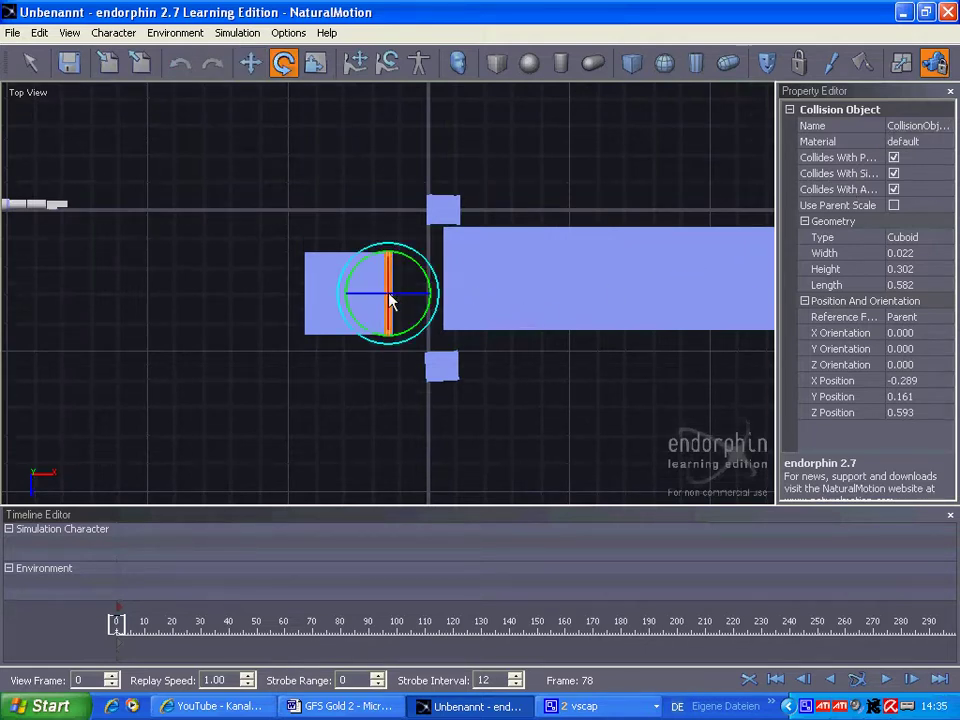
mouse_move(378, 300)
left_mouse_down()
mouse_move(388, 300)
mouse_move(373, 299)
left_mouse_up()
key("p")
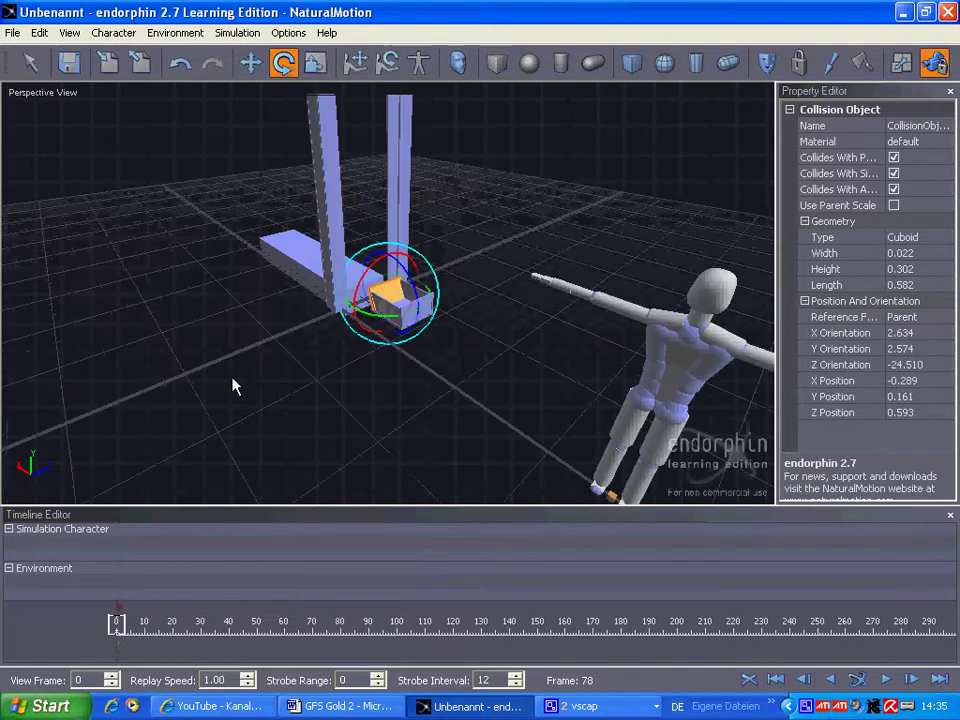
- Select all parts of the tray together and shift it between the posts, close to the end of the slab
left_click(404, 388)
middle_click_drag(308, 381, 440, 485)
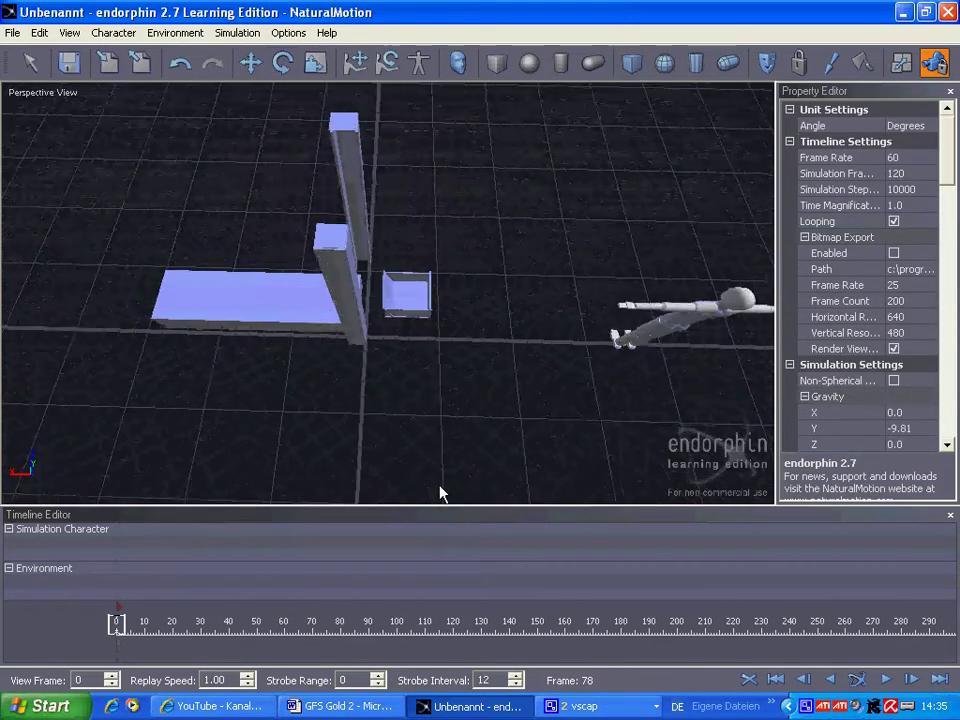
left_click_drag(467, 341, 467, 341)
middle_click_drag(467, 341, 419, 343)
key("w")
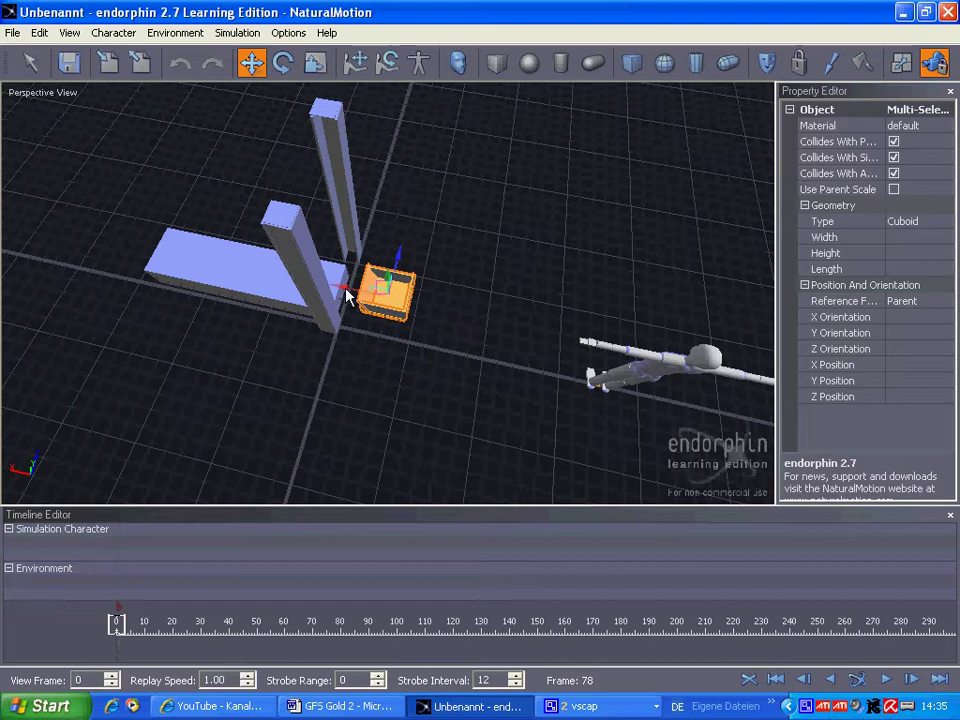
left_click_drag(347, 289, 411, 268, "alt")
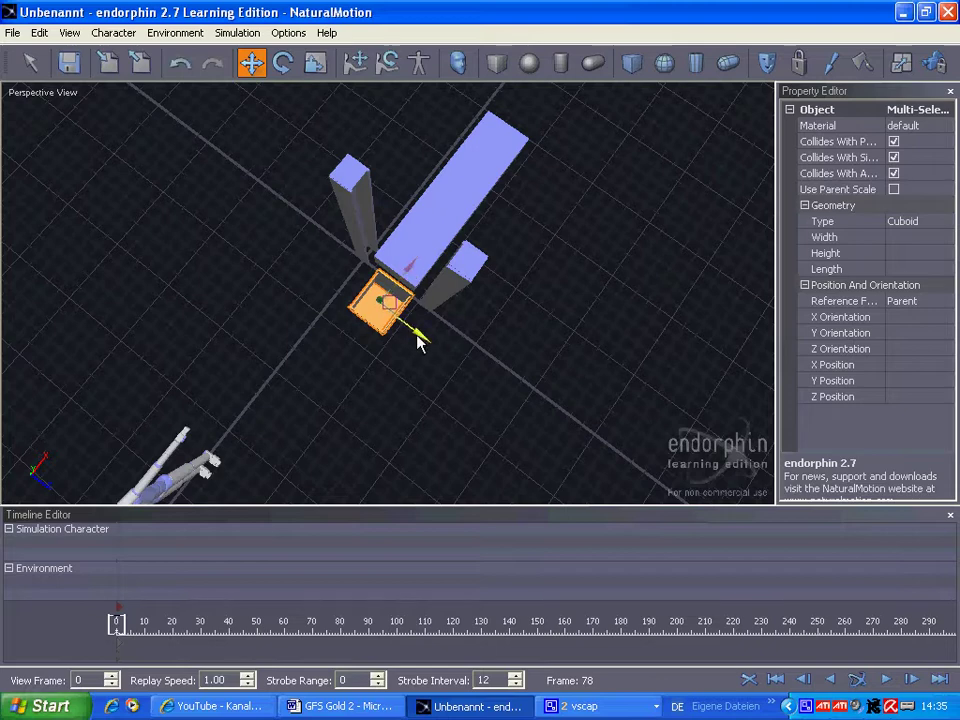
left_click_drag(419, 340, 413, 323)
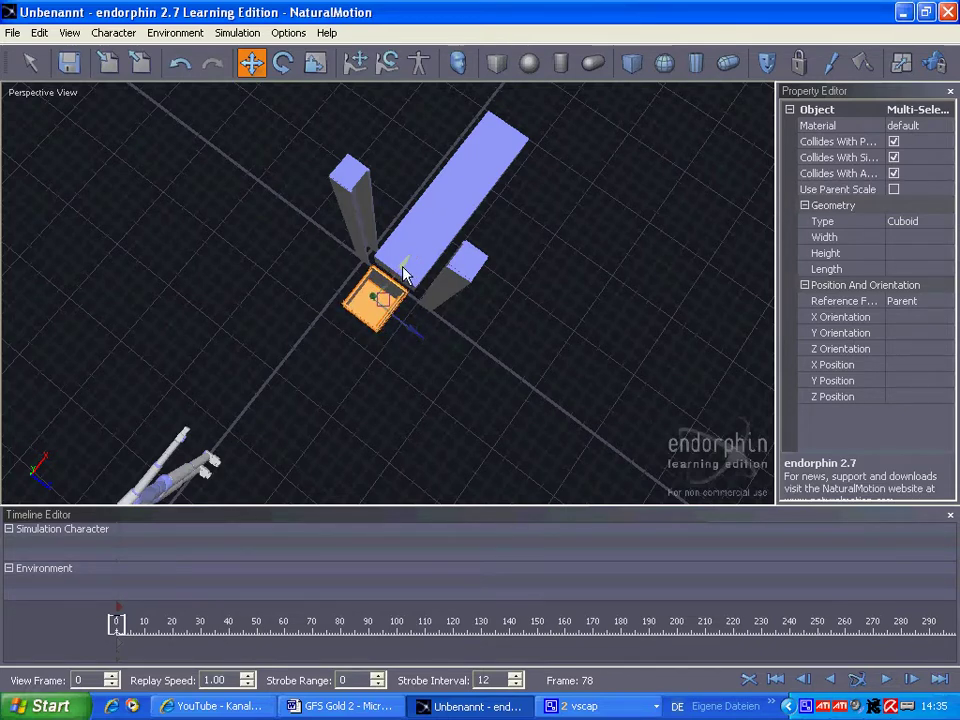
- Move the long slab away from the tray along the X axis to about 1.641
left_click_drag(531, 278, 388, 333, "alt")
left_click(499, 300)
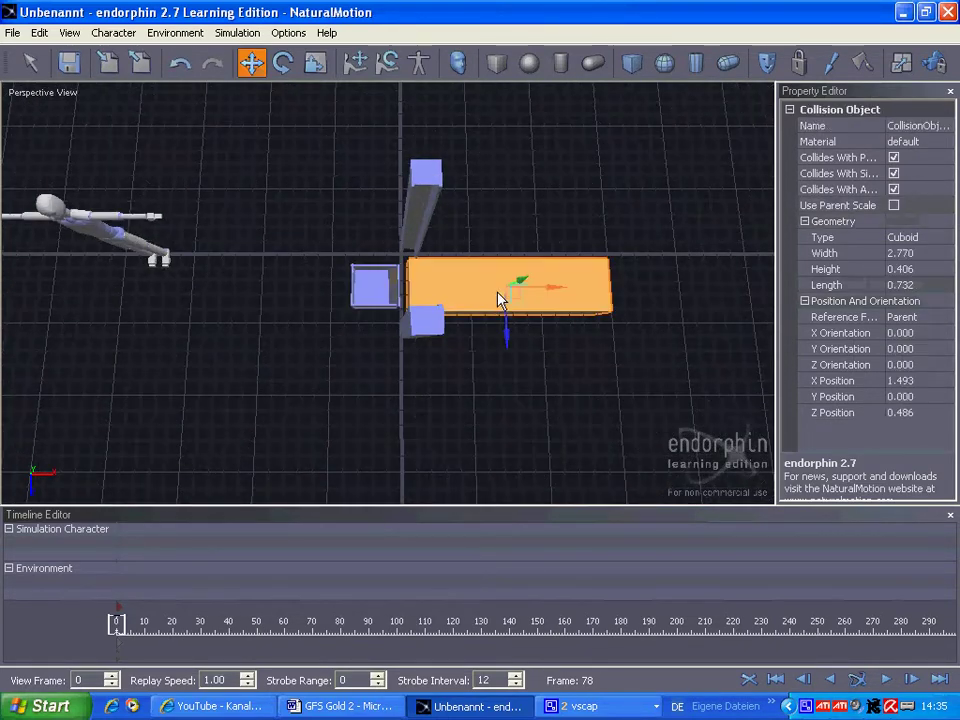
left_click_drag(561, 297, 566, 289)
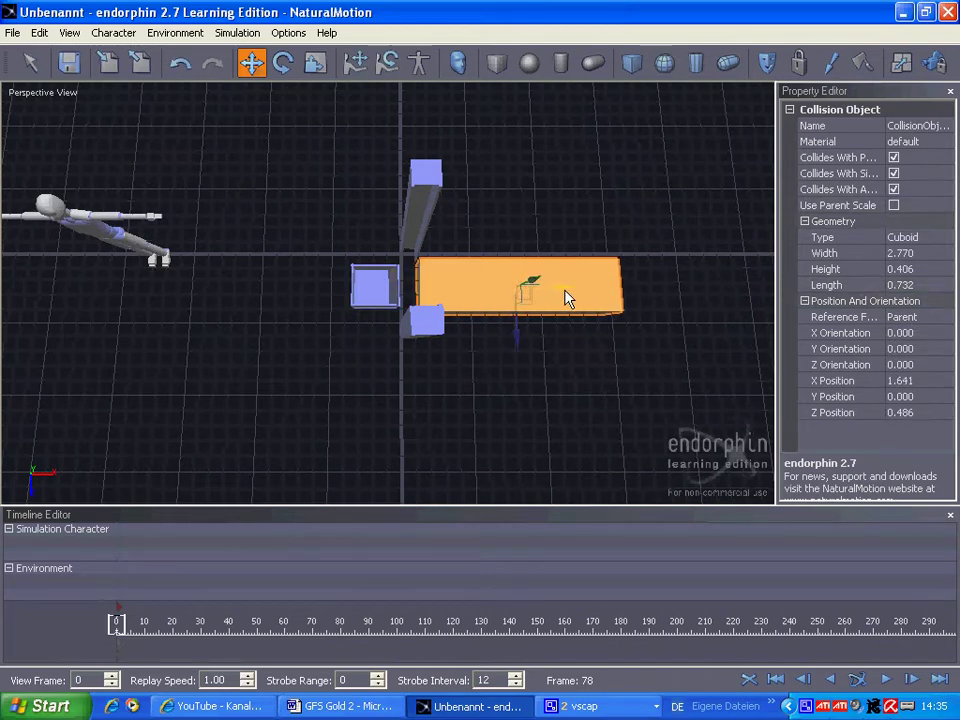
- Select the whole tray again and nudge it slightly along the X axis toward the slab
left_click(403, 311)
left_click_drag(321, 336, 358, 292, "alt")
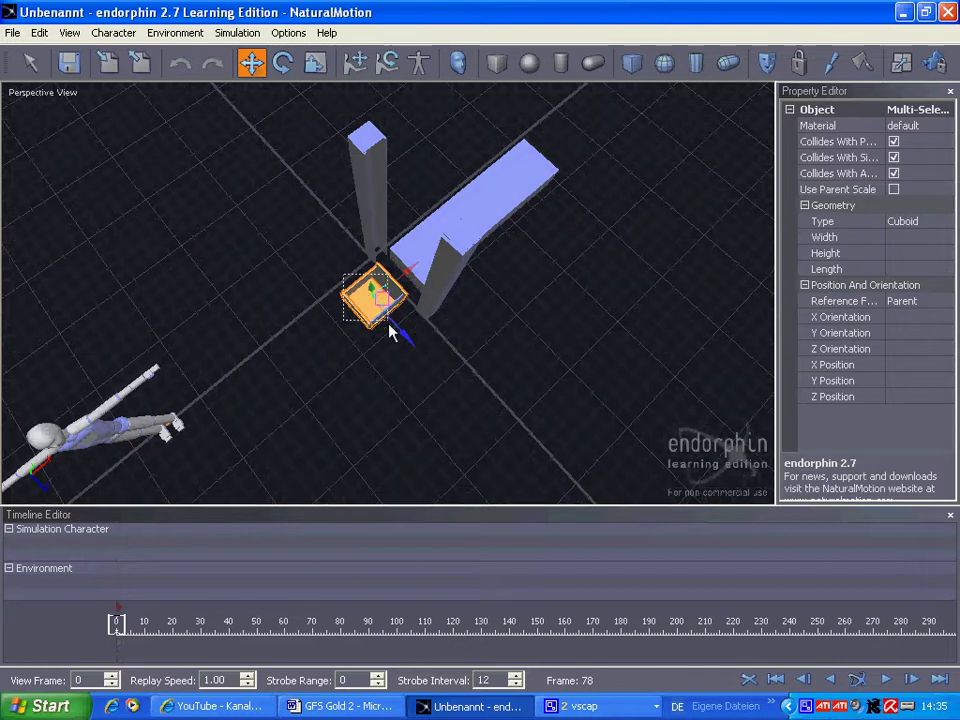
left_click_drag(391, 333, 403, 336)
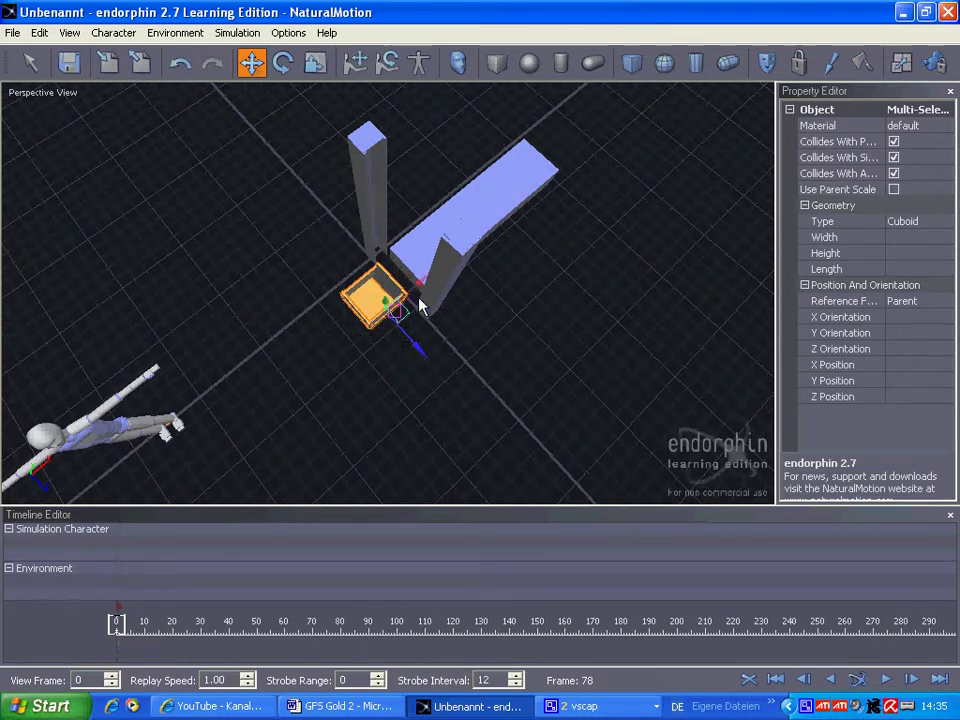
left_click_drag(417, 291, 422, 291)
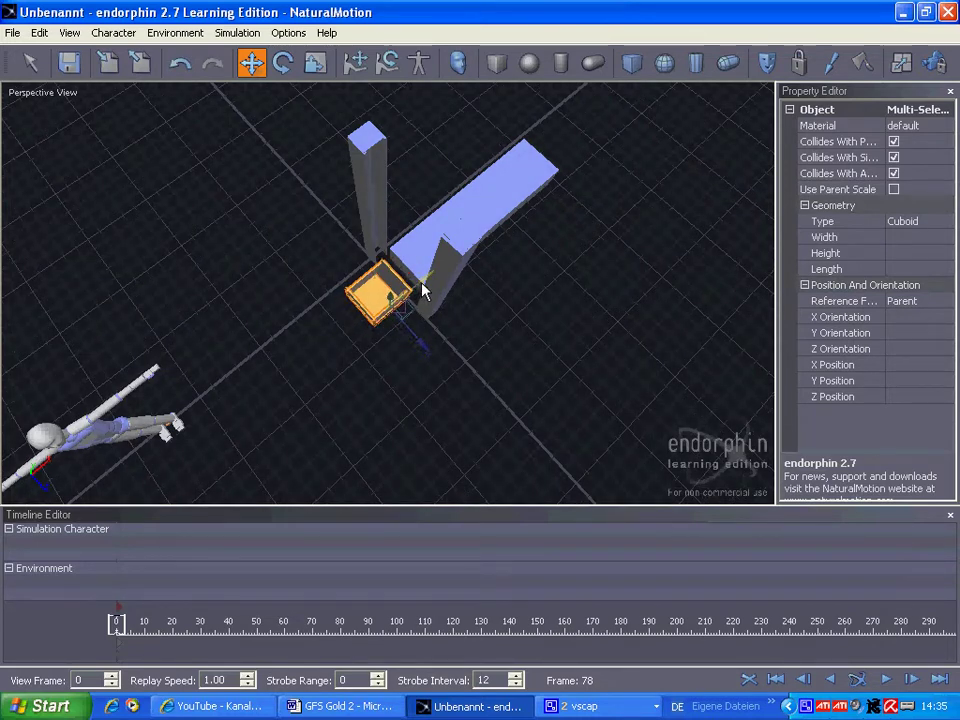
- Add a cuboid mass object and position it above the slab at about X 1.047, Y 2.197, Z 0.695
left_click(509, 69)
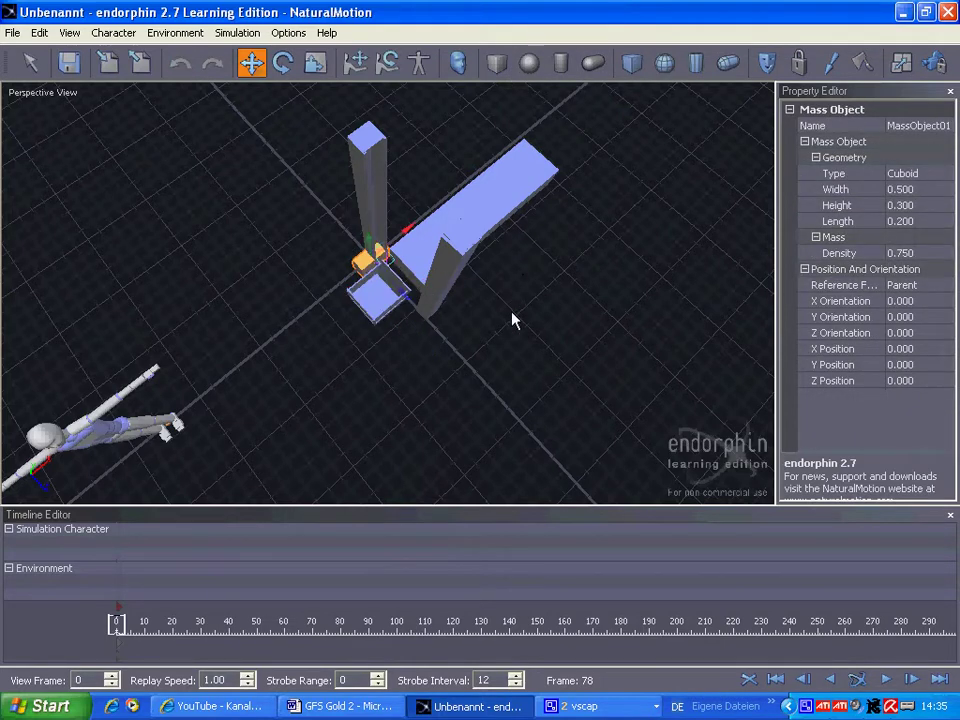
left_click_drag(511, 312, 614, 205, "alt")
left_click_drag(344, 248, 348, 62)
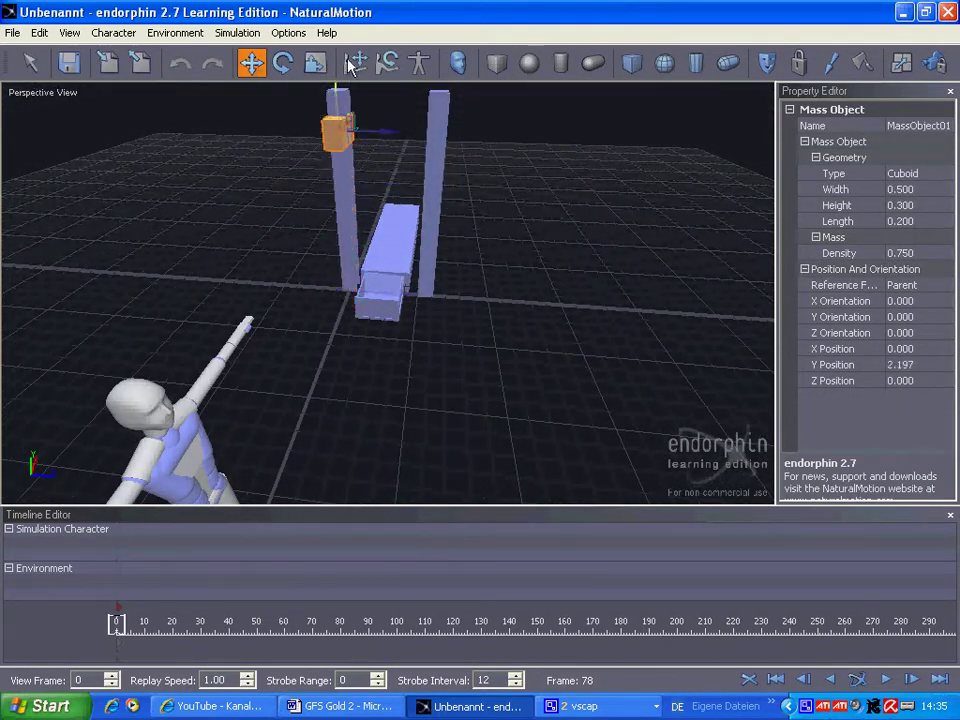
left_click_drag(385, 133, 447, 136)
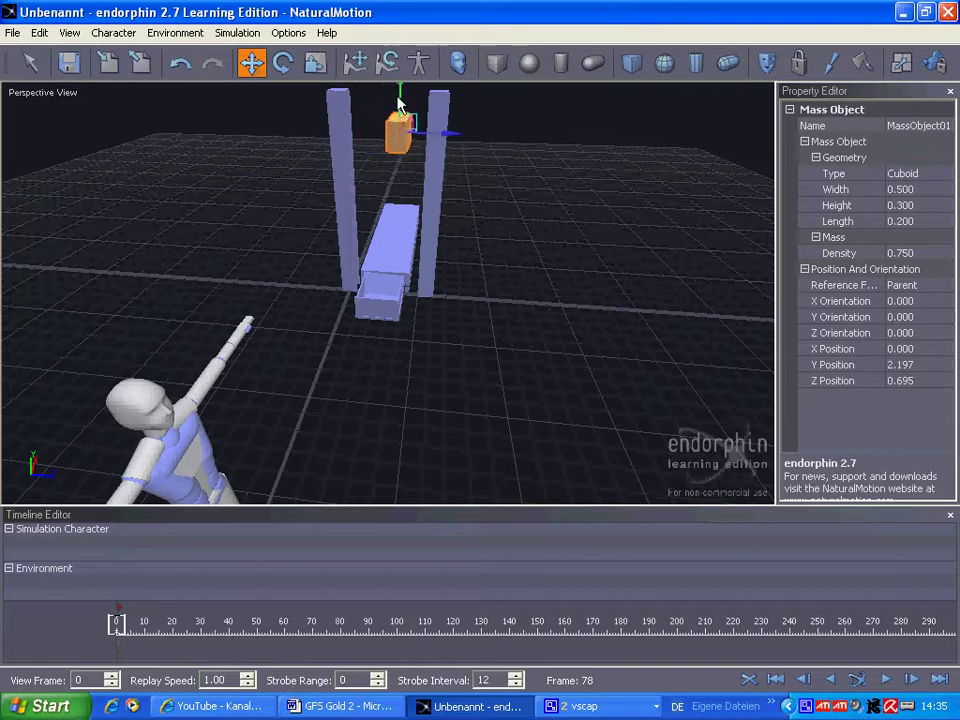
left_click_drag(401, 98, 393, 184, "alt")
scroll(420, 297, "down", 3)
scroll(395, 186, "up", 3)
- Scale the mass object into a thin plate with a width of 0.010 and a height of about 0.205
left_click(935, 62)
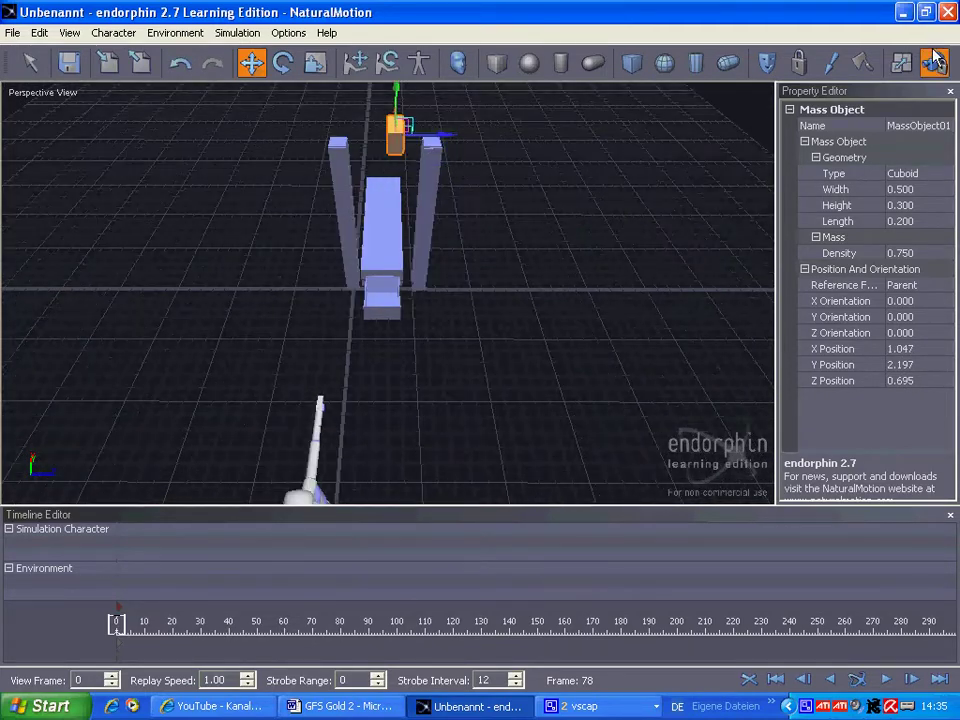
left_click_drag(479, 402, 505, 365, "alt")
left_click(938, 68)
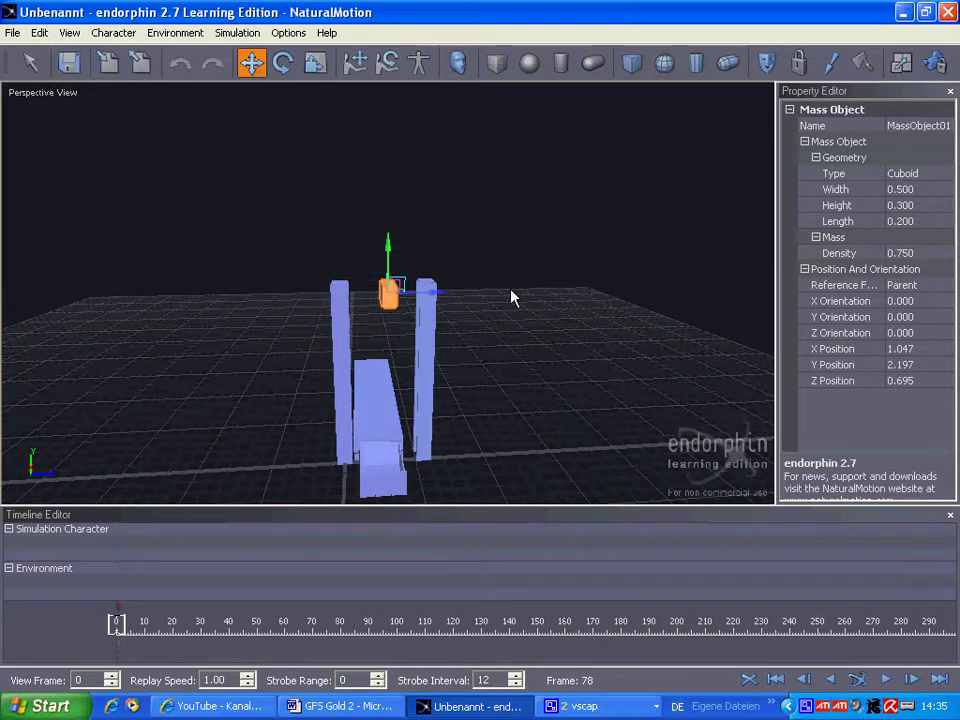
scroll(511, 297, "up", 2)
left_click_drag(511, 292, 504, 350, "alt")
key("r")
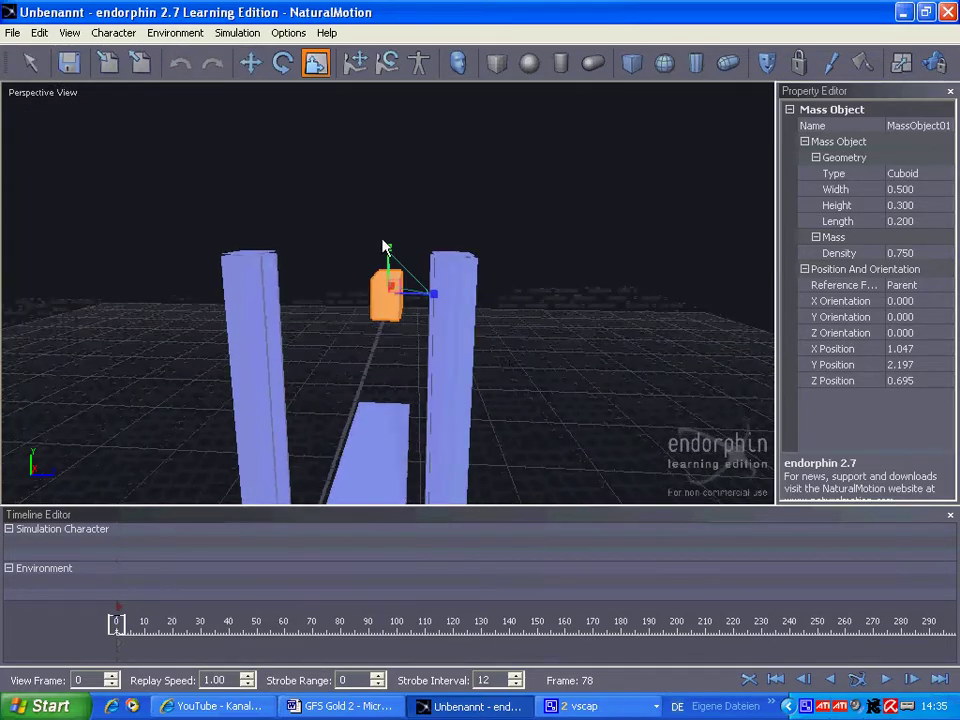
left_click_drag(388, 250, 388, 262)
left_click_drag(528, 347, 428, 372, "alt")
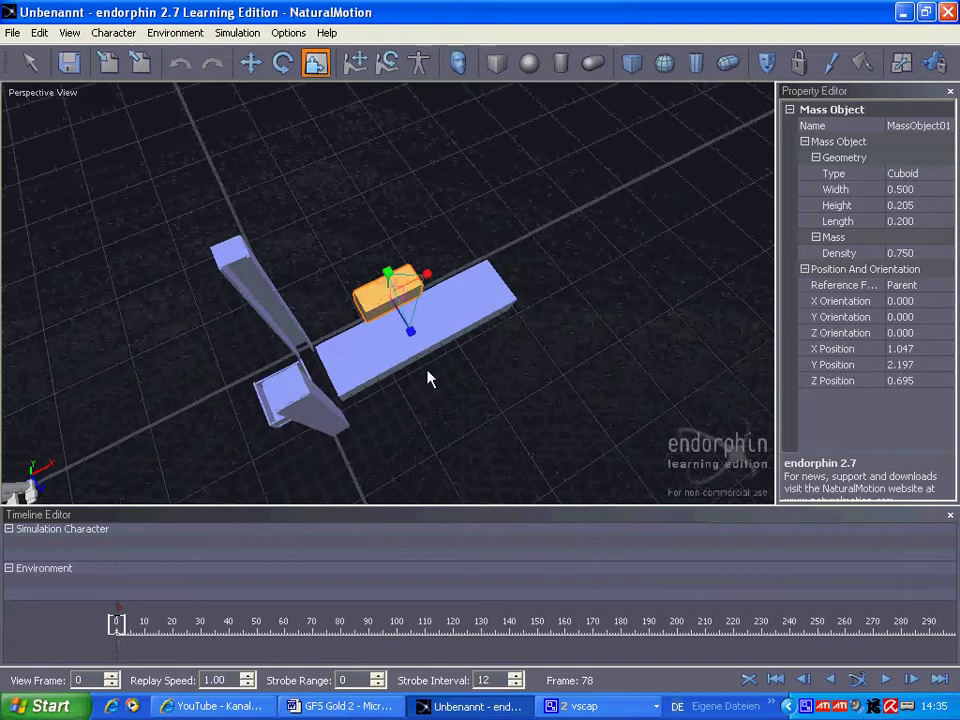
left_click_drag(427, 279, 392, 303)
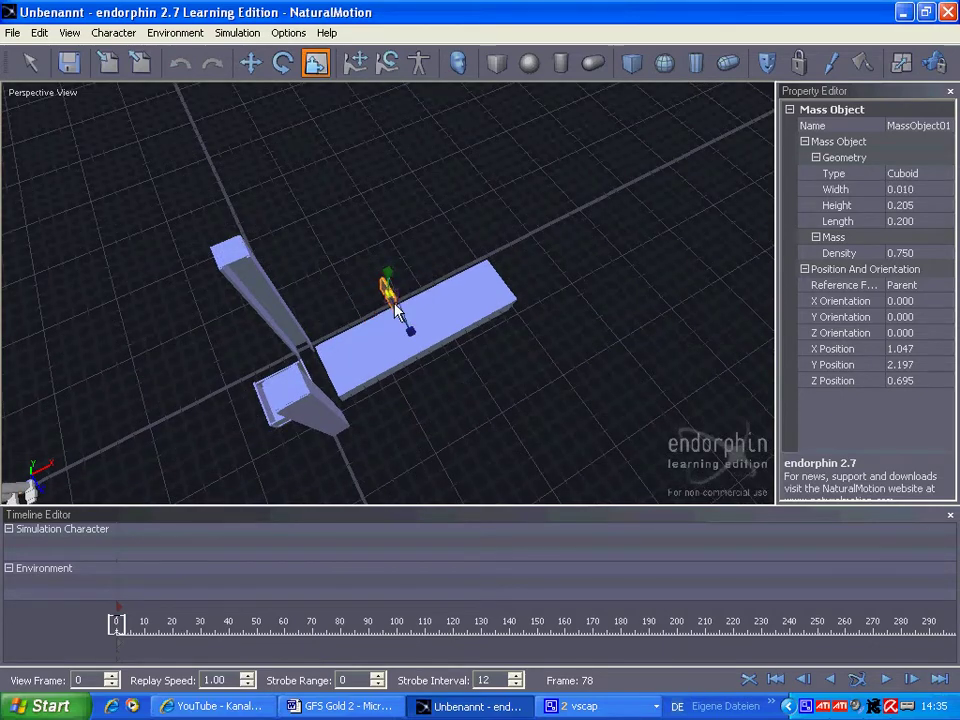
- Stretch the thin mass object to a length of about 1.148 and move it between the posts at about X 0.105
left_click_drag(392, 362, 614, 311, "alt")
left_click_drag(435, 293, 388, 323)
key("w")
left_click_drag(434, 278, 375, 360)
- Reduce the plate's height to about 0.144 and fit it between the two posts at about Y 2.218, Z 0.605
key("r")
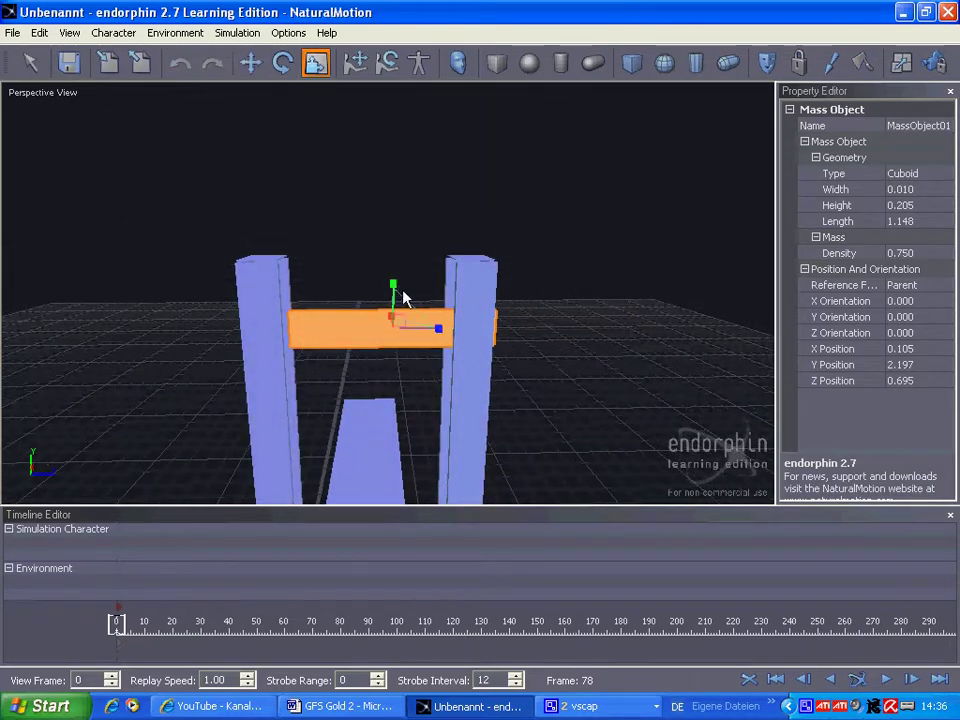
left_click_drag(396, 290, 429, 336)
key("w")
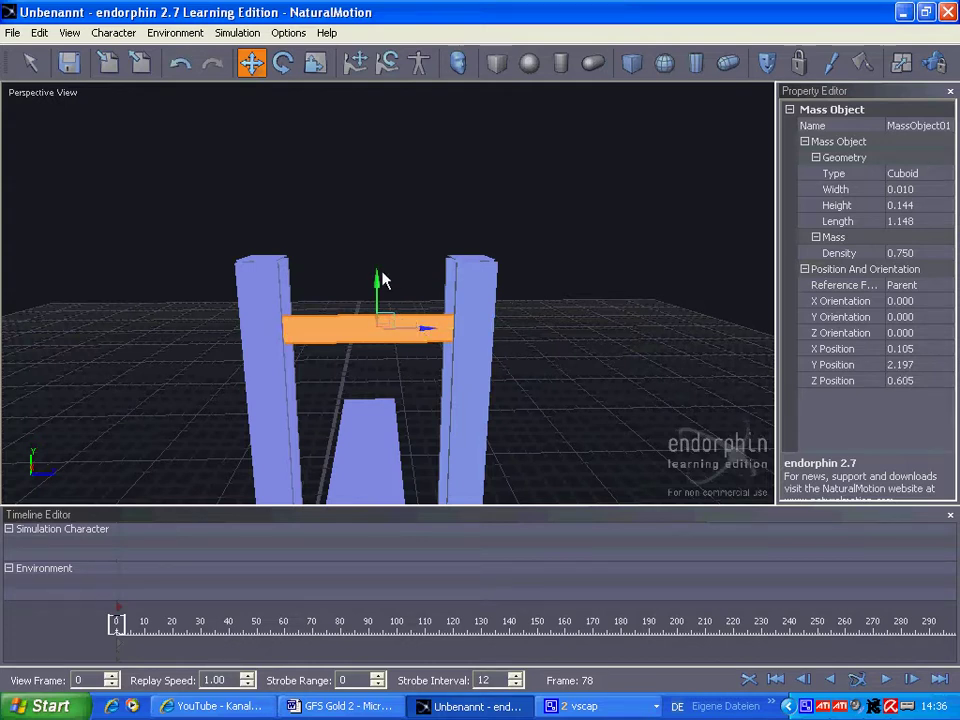
left_click_drag(378, 282, 378, 280)
- Tilt the plate between the posts to an X orientation of about -16.781 and enlarge its height to about 0.167
key("t")
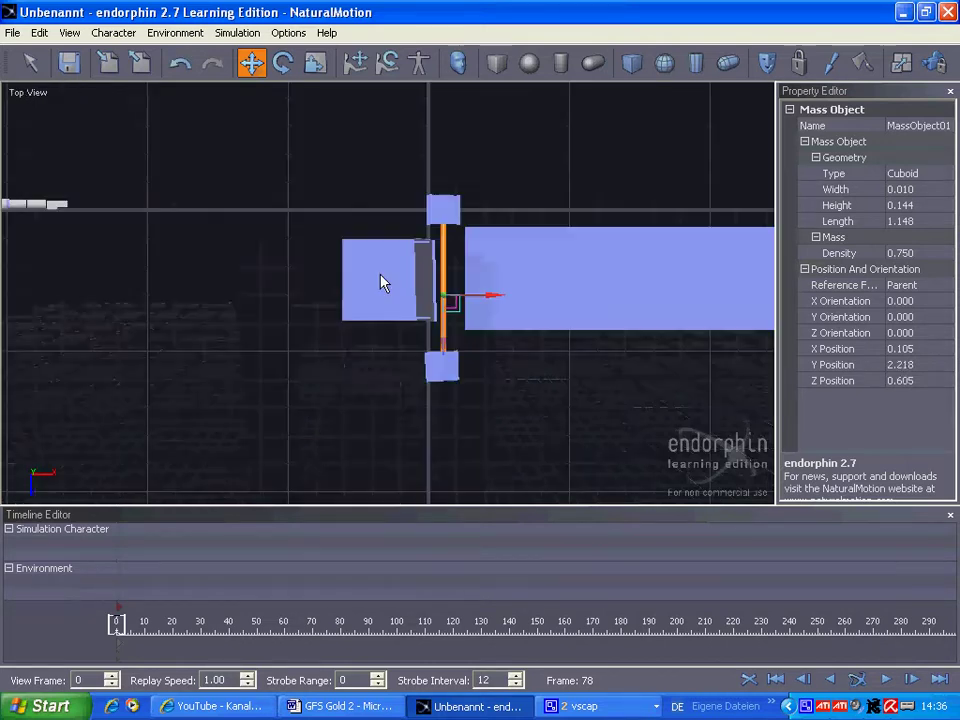
key("e")
left_click_drag(443, 278, 444, 278)
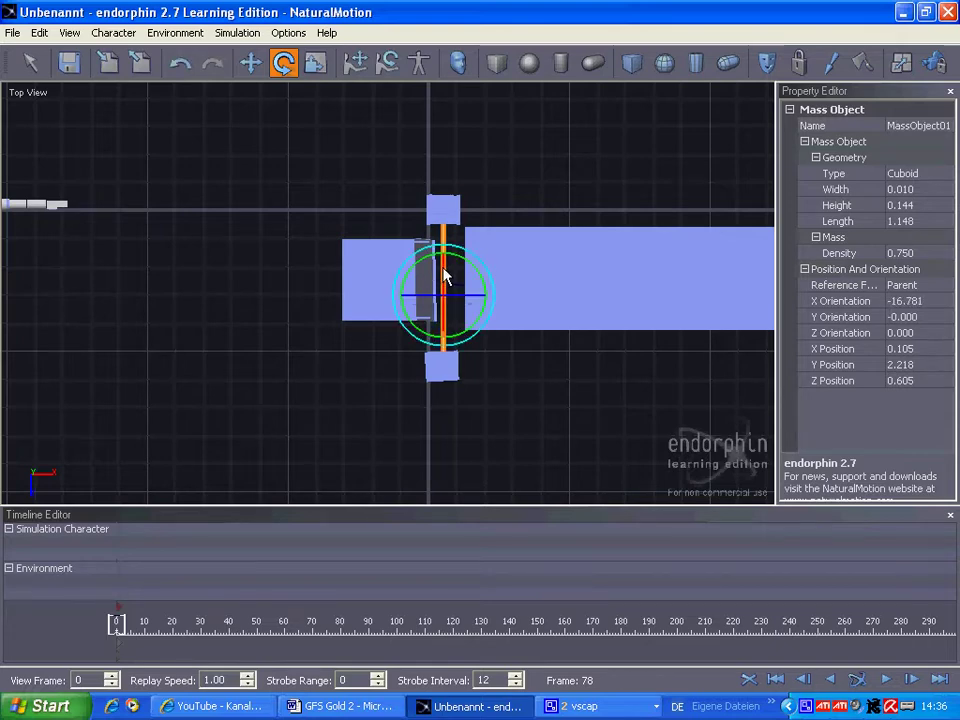
key("p")
left_click_drag(297, 432, 306, 408, "alt")
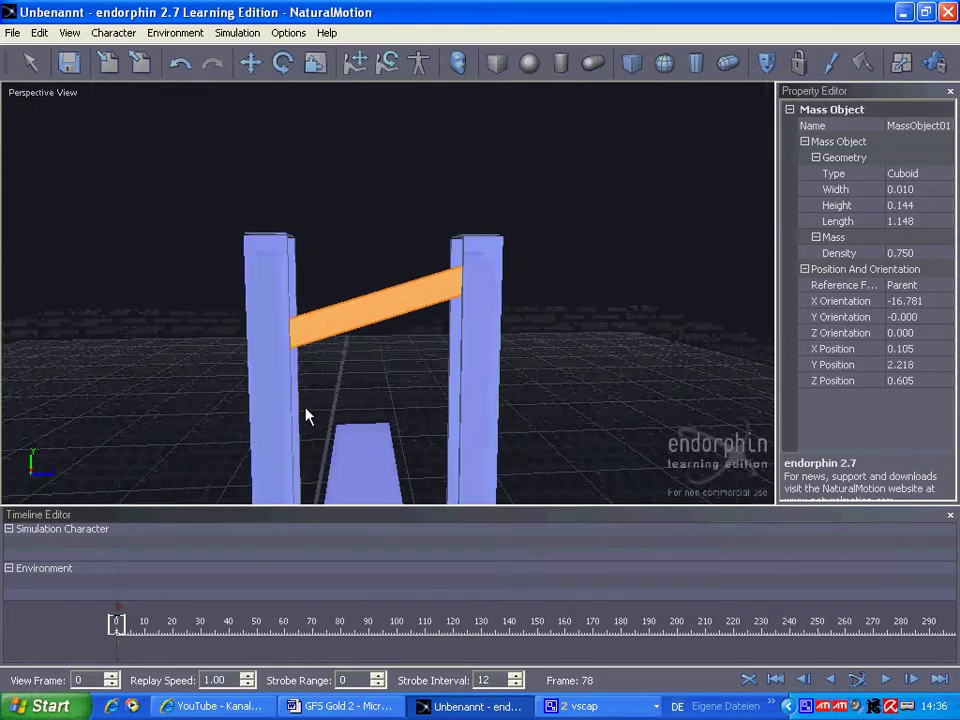
key("r")
mouse_move(370, 266)
left_mouse_down()
mouse_move(369, 252)
mouse_move(371, 262)
left_mouse_up()
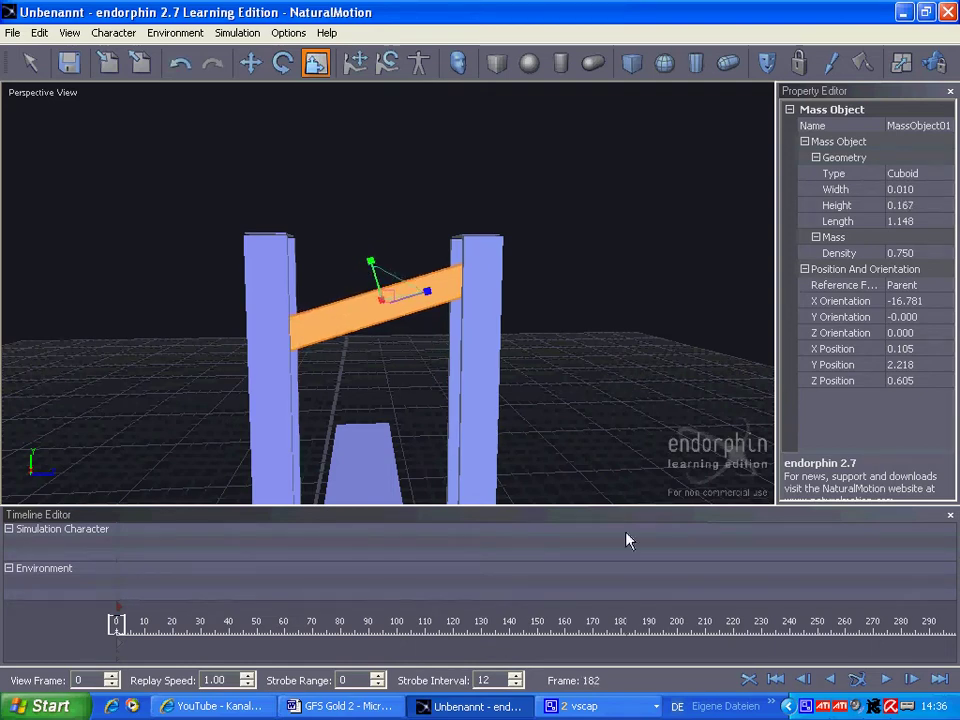
- Simulate the slanted plate's fall between the posts twice, resetting the simulation after each run
left_click(582, 405)
scroll(484, 396, "down", 5)
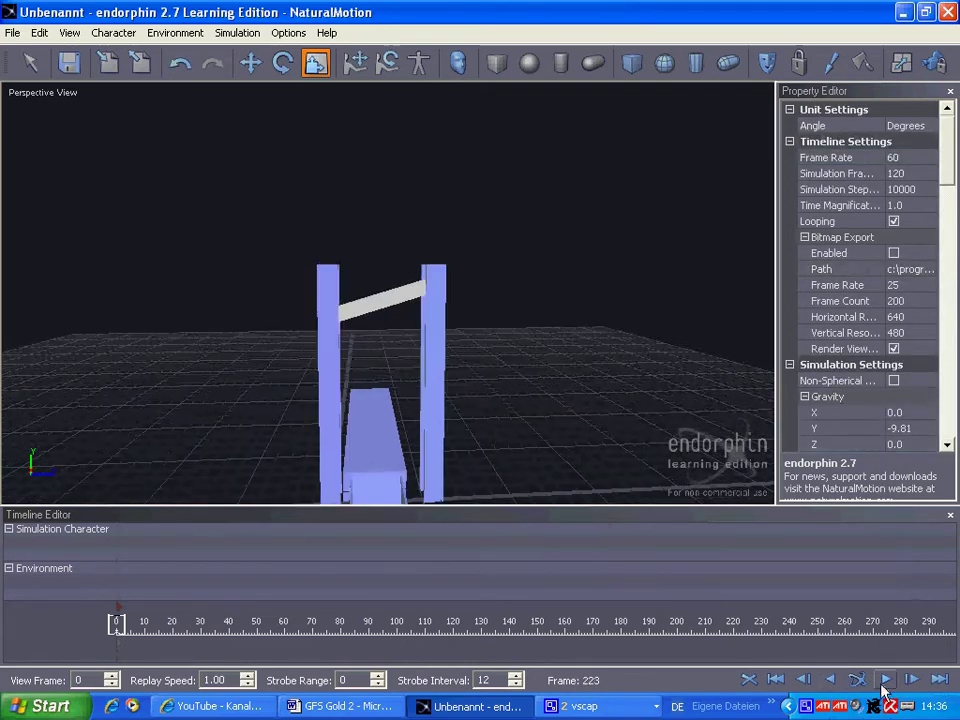
left_click(858, 680)
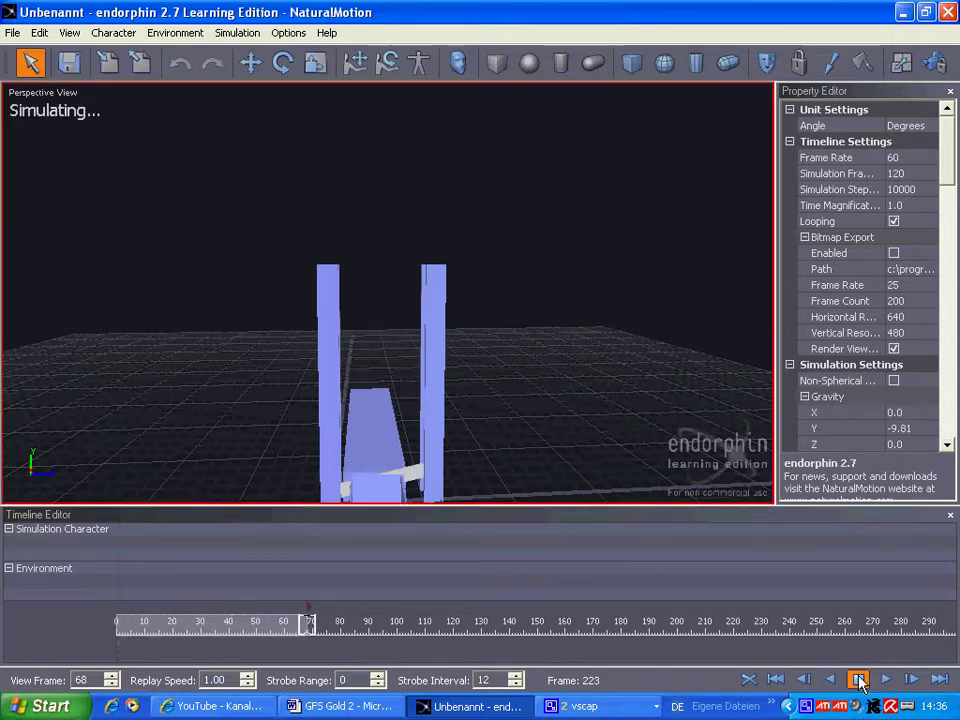
left_click(749, 680)
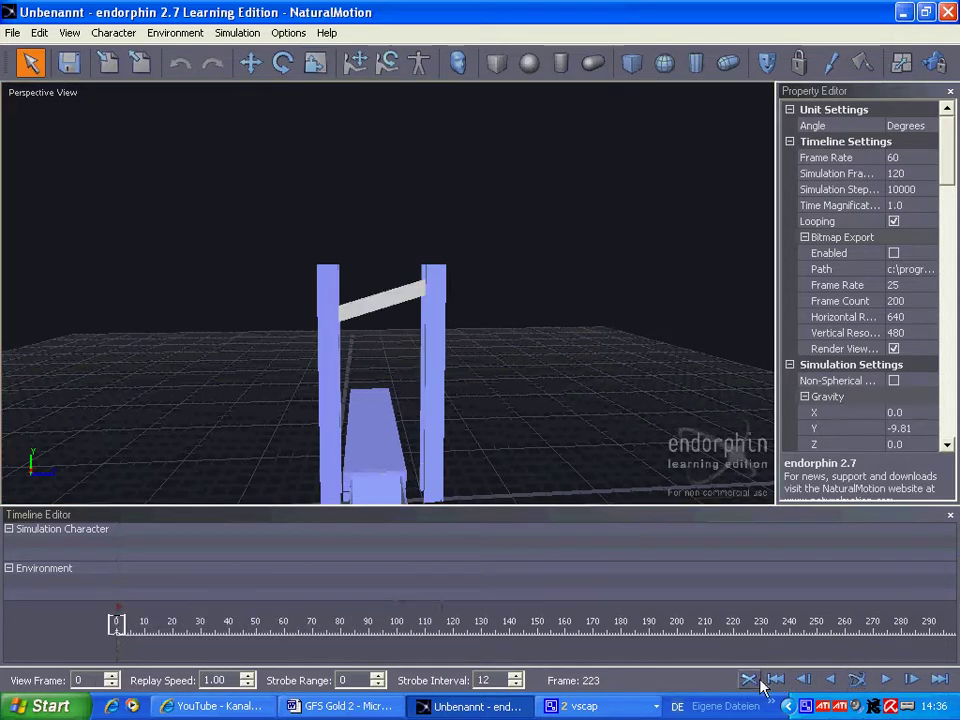
left_click(855, 681)
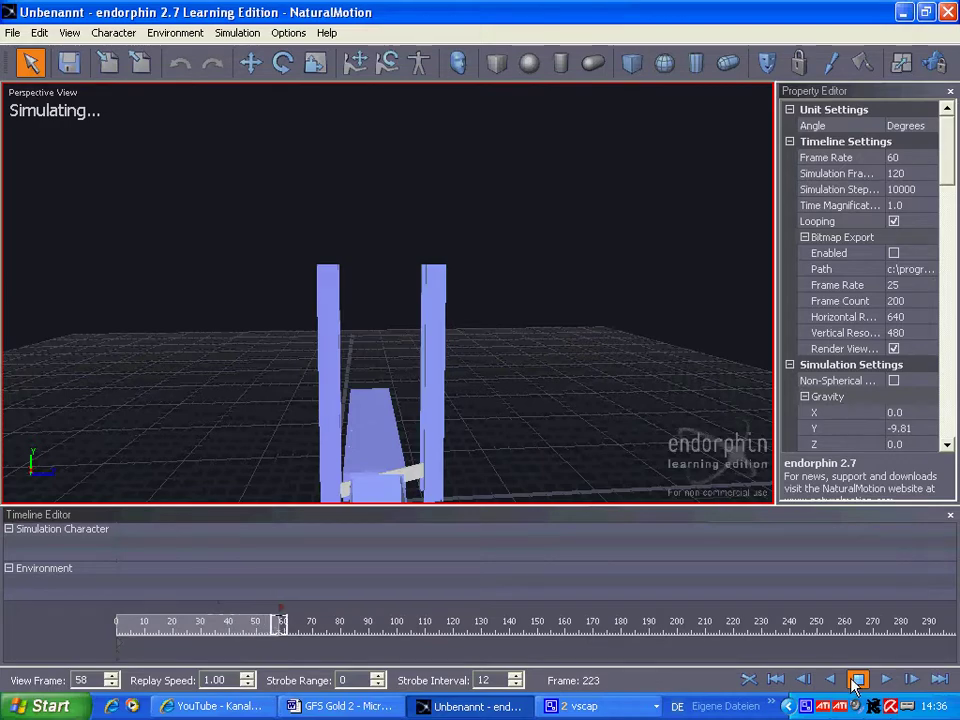
left_click(749, 680)
- Select the whole simulation character and move it to the slab at about X 1.959, Z 0.425
middle_click_drag(400, 415, 230, 470)
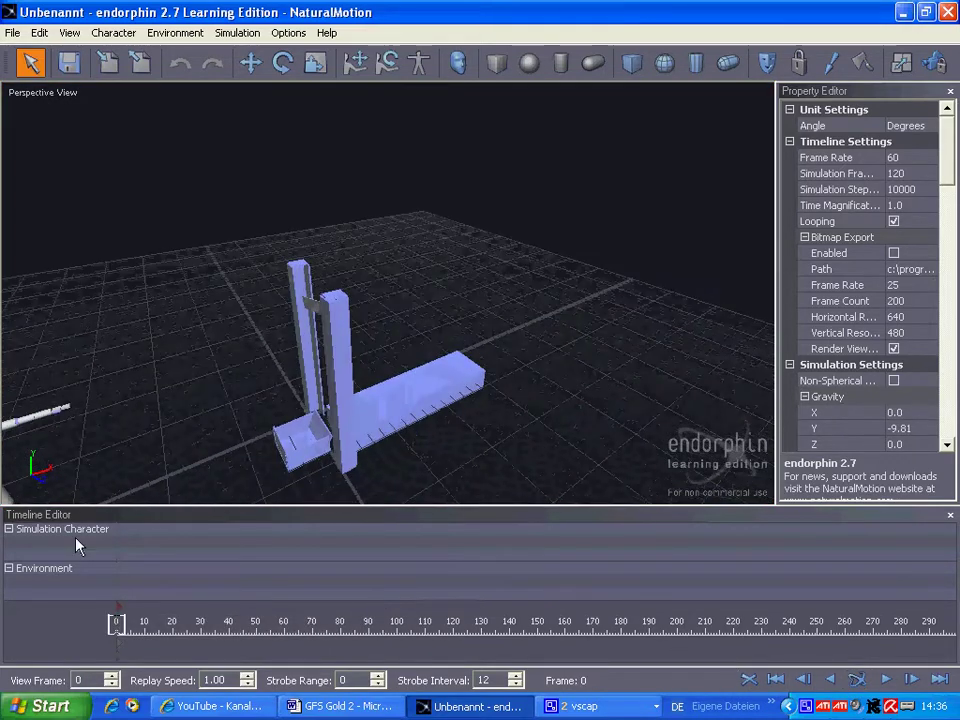
left_click(77, 543)
key("w")
middle_click_drag(88, 356, 89, 360)
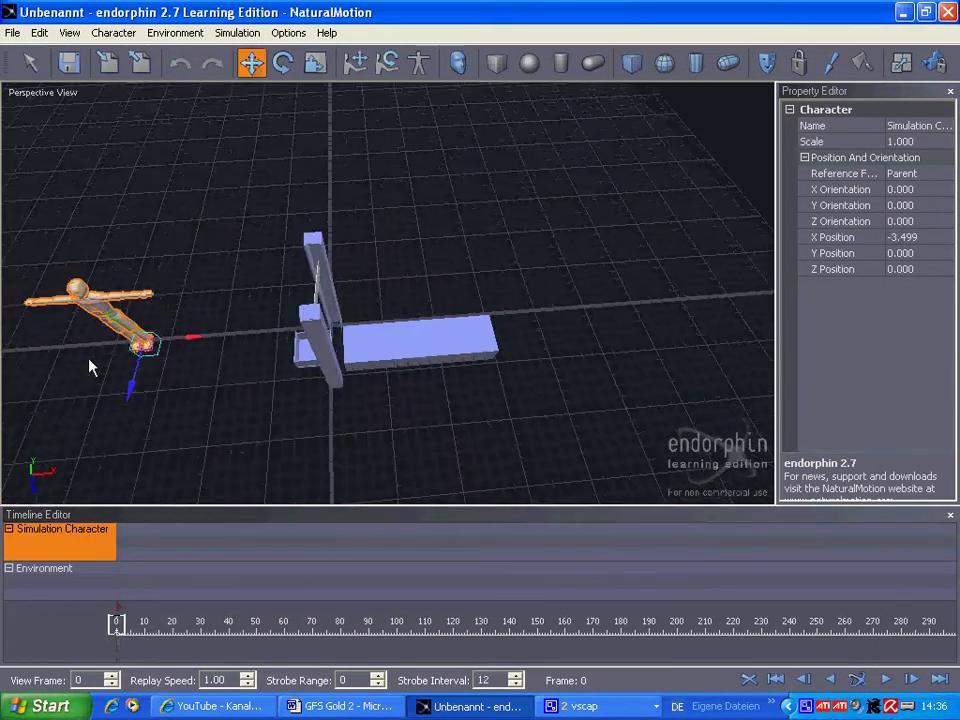
left_click_drag(192, 341, 437, 390)
- Rotate the character to lie along the slab with its head toward the posts, orientation about -18.497, -87.268, 103.480
key("t")
key("e")
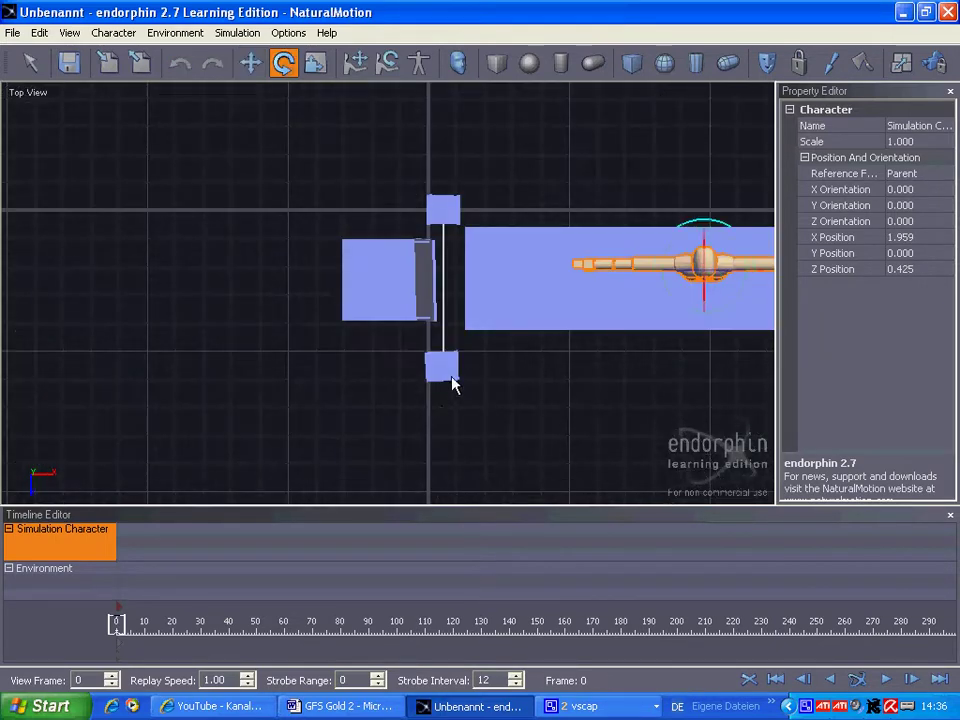
left_click_drag(705, 229, 757, 278)
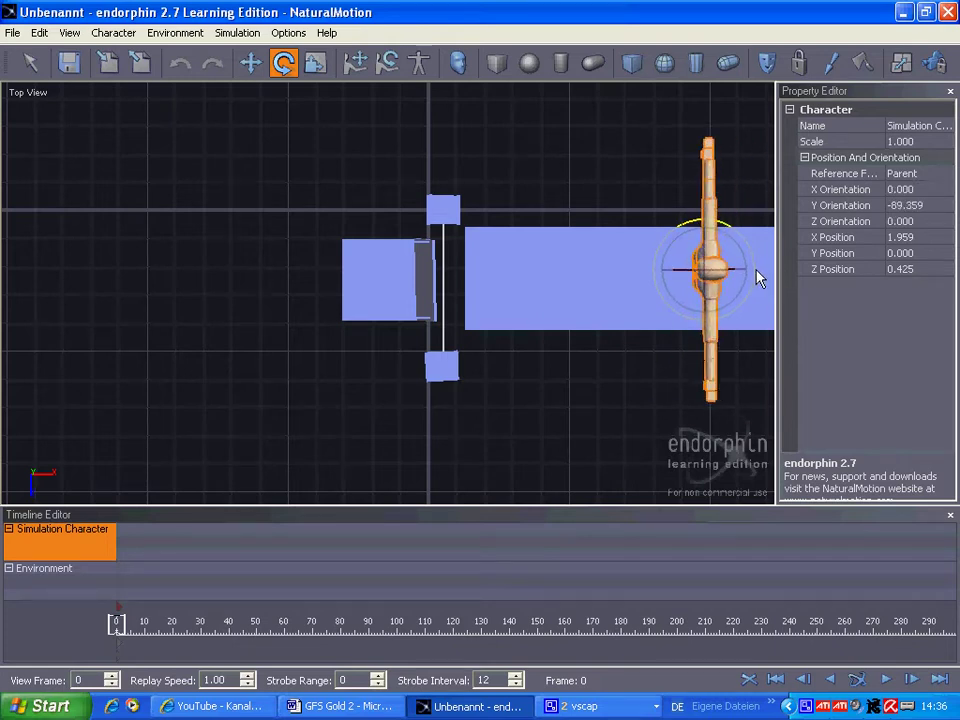
mouse_move(686, 275)
left_mouse_down()
mouse_move(675, 279)
mouse_move(697, 278)
mouse_move(681, 270)
mouse_move(667, 278)
left_mouse_up()
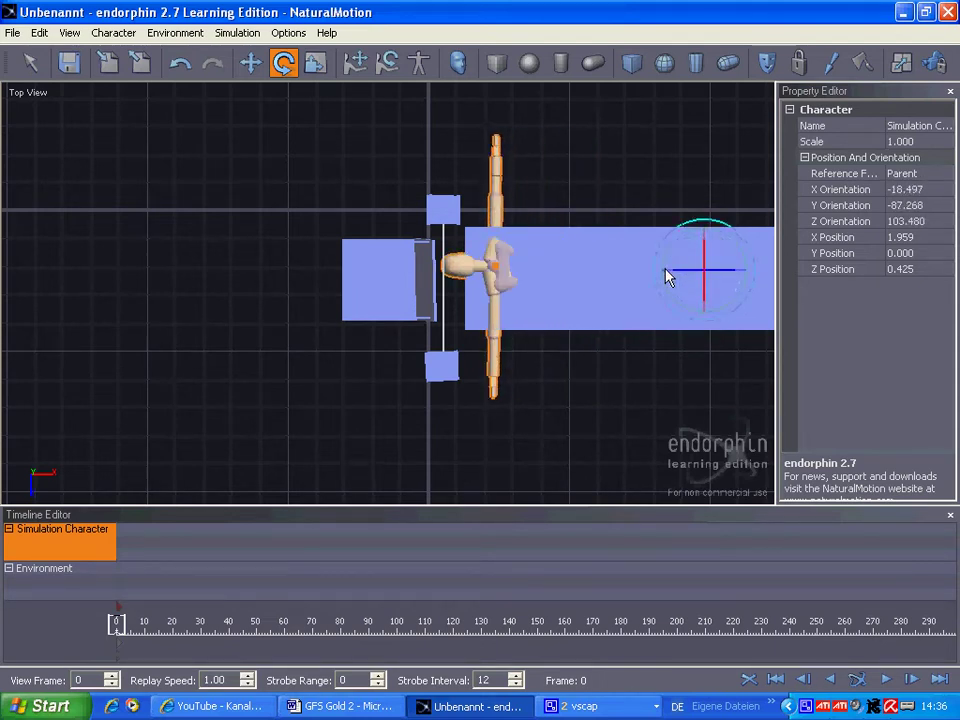
- Raise the lying character above the slab's surface to a Y position of about 0.455
key("p")
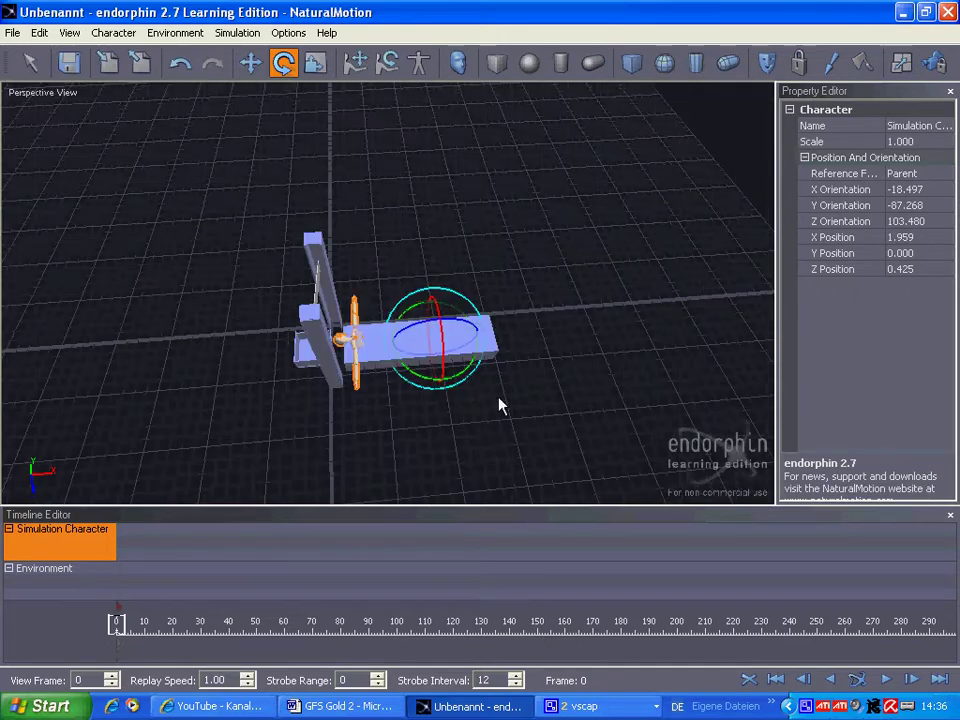
middle_click_drag(501, 405, 480, 326)
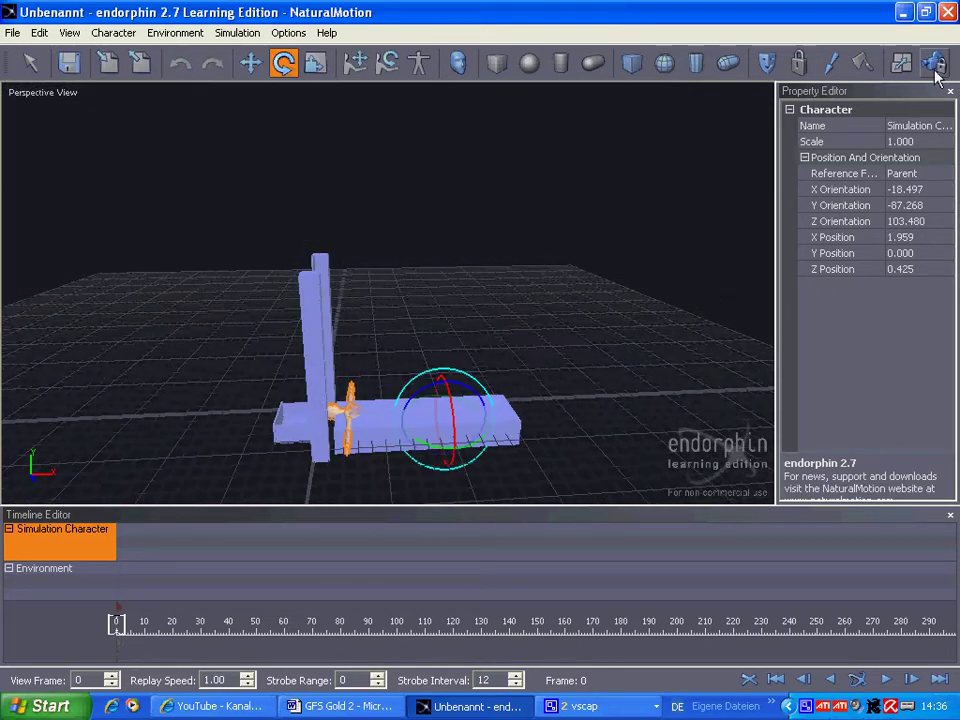
left_click(935, 71)
middle_click_drag(457, 372, 448, 314)
scroll(448, 314, "up", 5)
key("w")
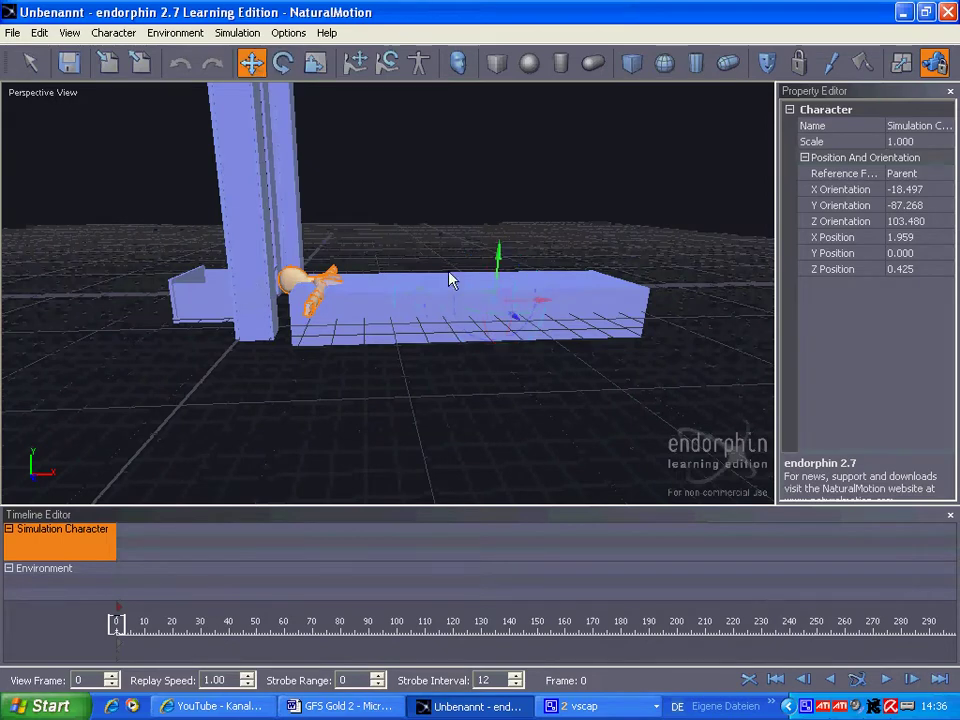
left_click_drag(498, 254, 498, 242)
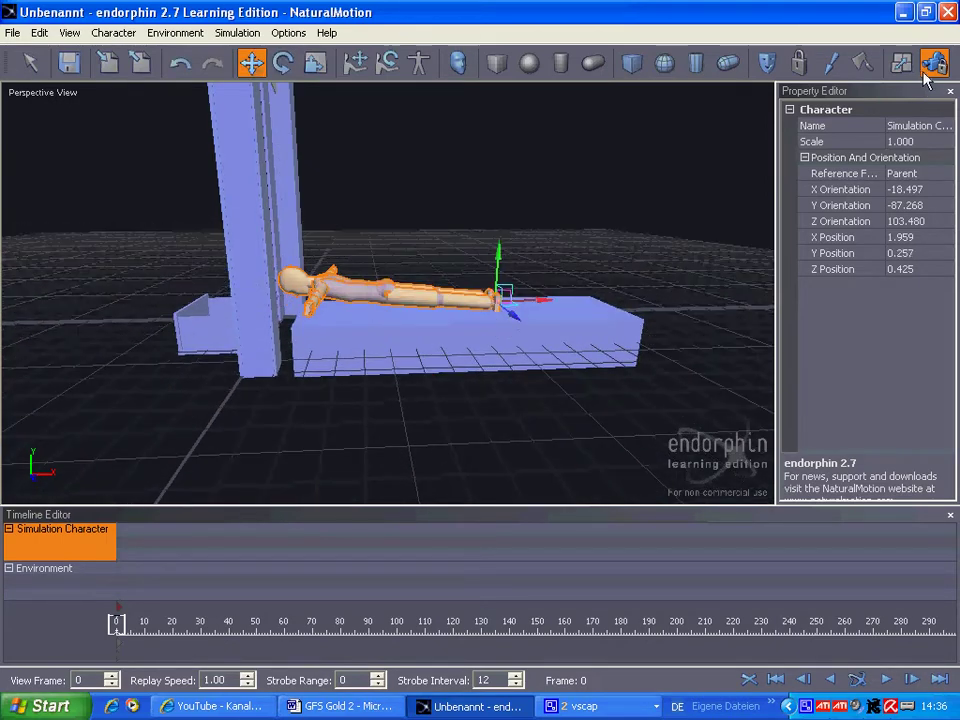
left_click_drag(499, 262, 499, 237)
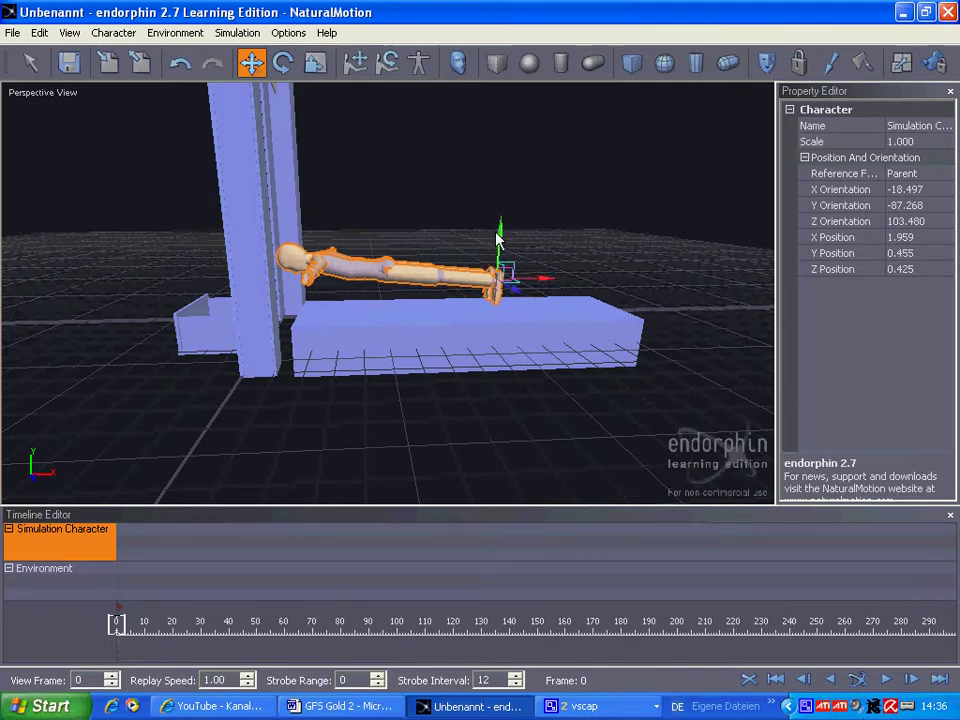
- Rotate the character level with the slab, to an orientation of about -21.020, -86.993, 114.097
key("e")
middle_click_drag(414, 500, 426, 436)
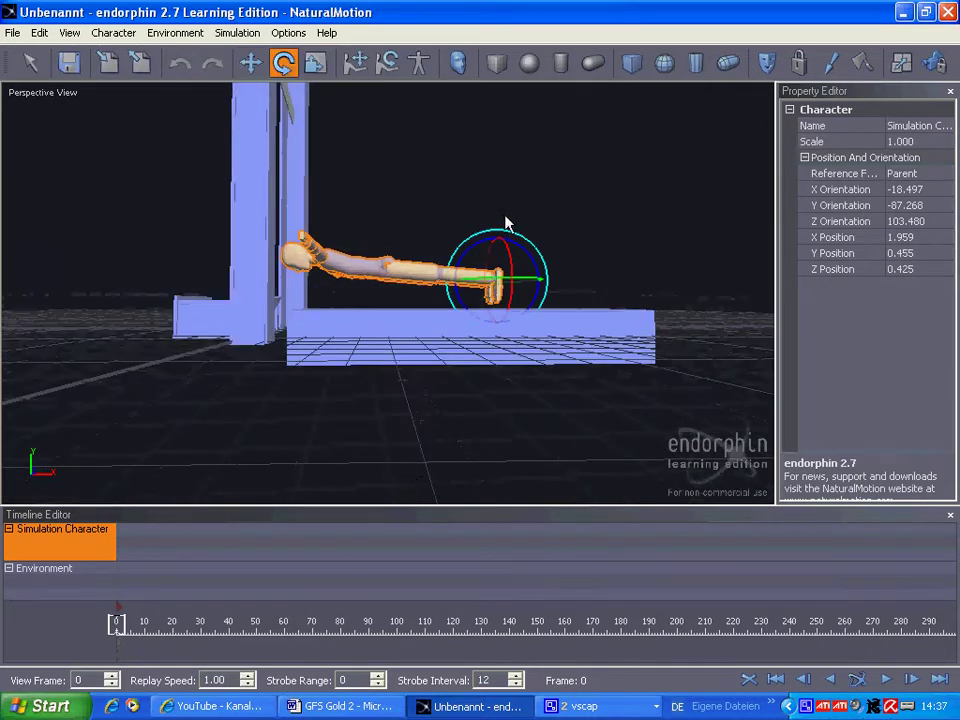
left_click_drag(506, 236, 496, 239)
- Lower the character to about Y 0.416 and shift it toward the posts to about X 1.890
left_click_drag(253, 390, 176, 328, "alt")
key("w")
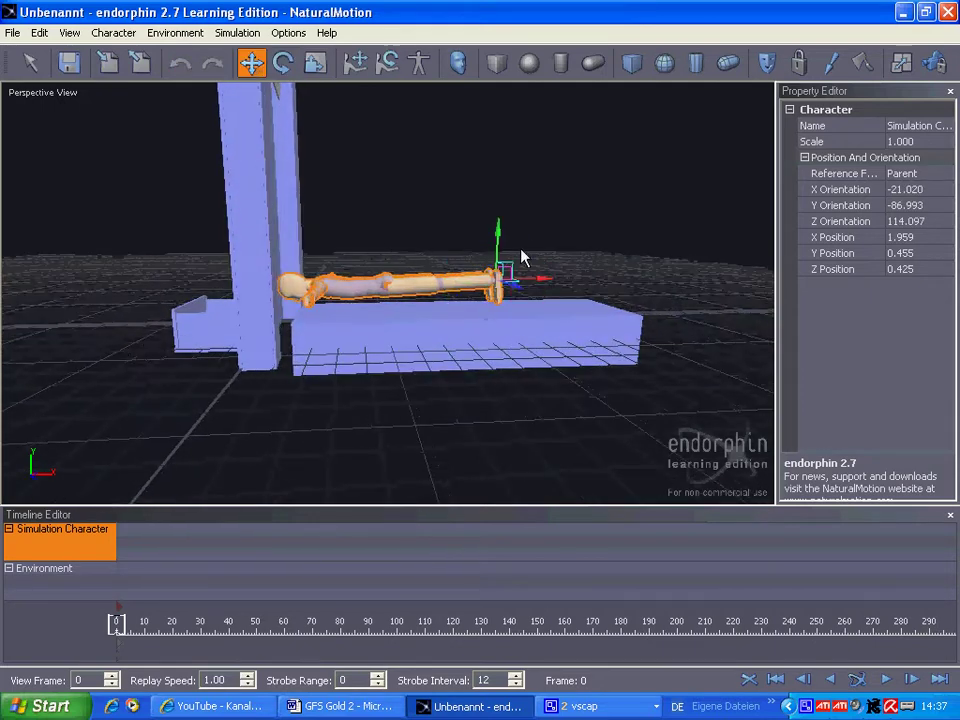
mouse_move(502, 235)
left_mouse_down()
mouse_move(501, 250)
mouse_move(500, 238)
left_mouse_up()
left_click_drag(542, 283, 535, 287)
- Center the character across the slab's width at a Z position of about 0.560
middle_click_drag(170, 288, 390, 400)
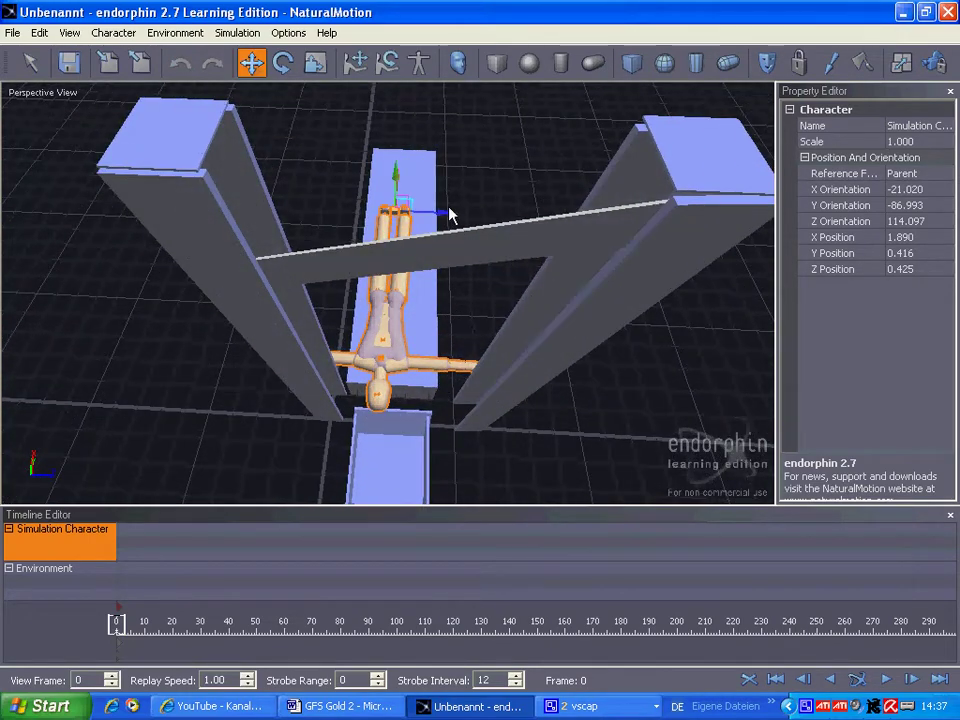
left_click_drag(449, 219, 470, 216)
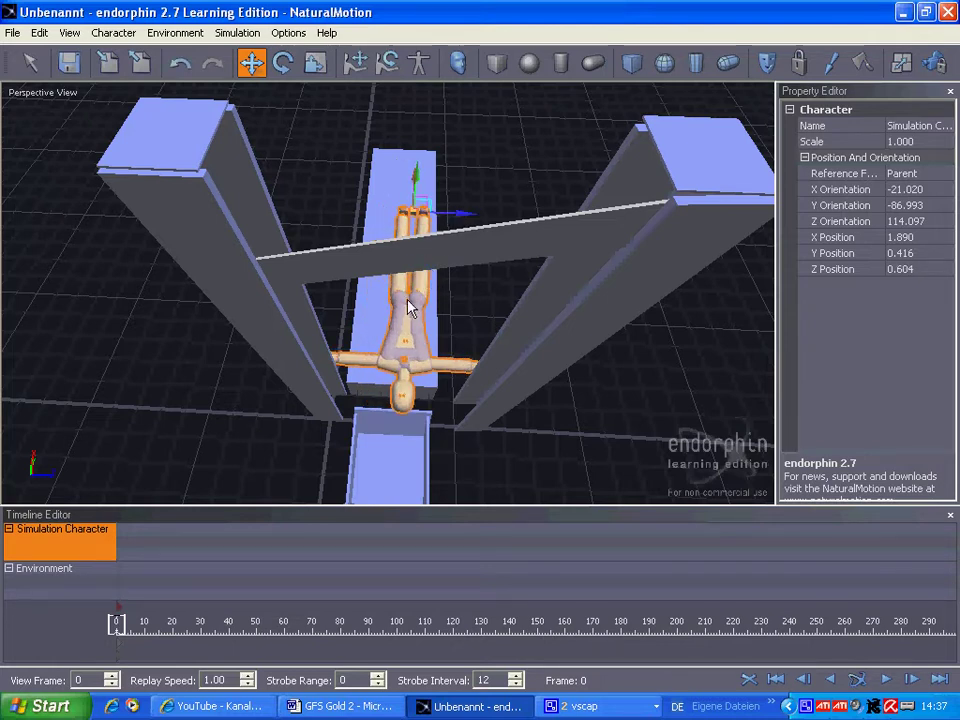
left_click_drag(452, 335, 453, 333)
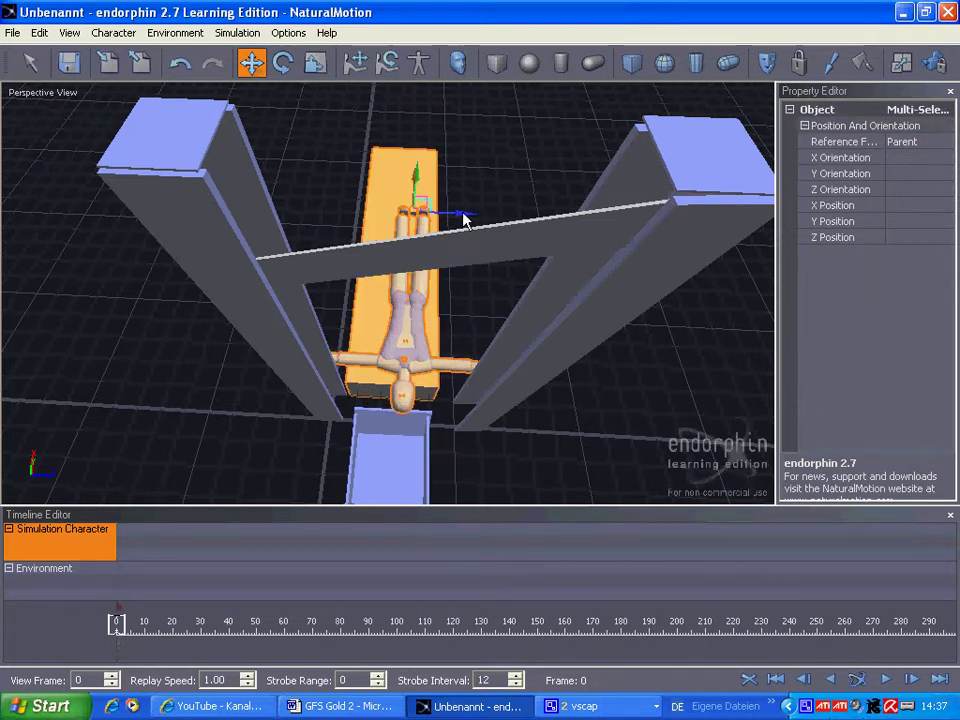
left_click(468, 370)
mouse_move(474, 220)
left_mouse_down()
mouse_move(452, 214)
mouse_move(460, 218)
left_mouse_up()
- Add a sever event targeting the character's head at frame 27, then run the simulation and reset it
middle_click_drag(519, 398, 535, 332)
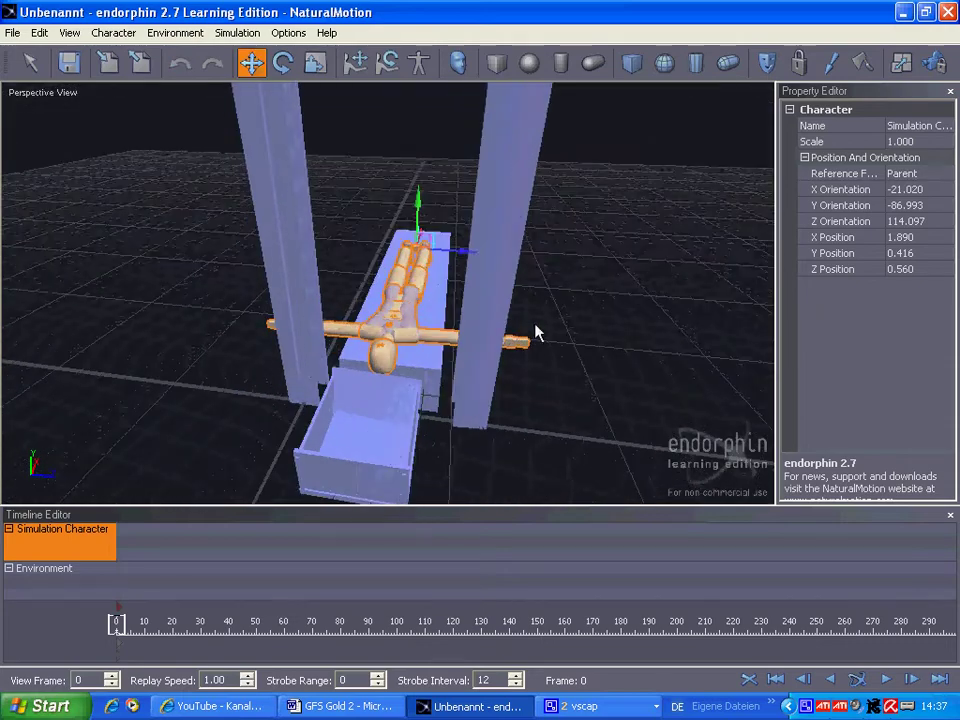
left_click(861, 62)
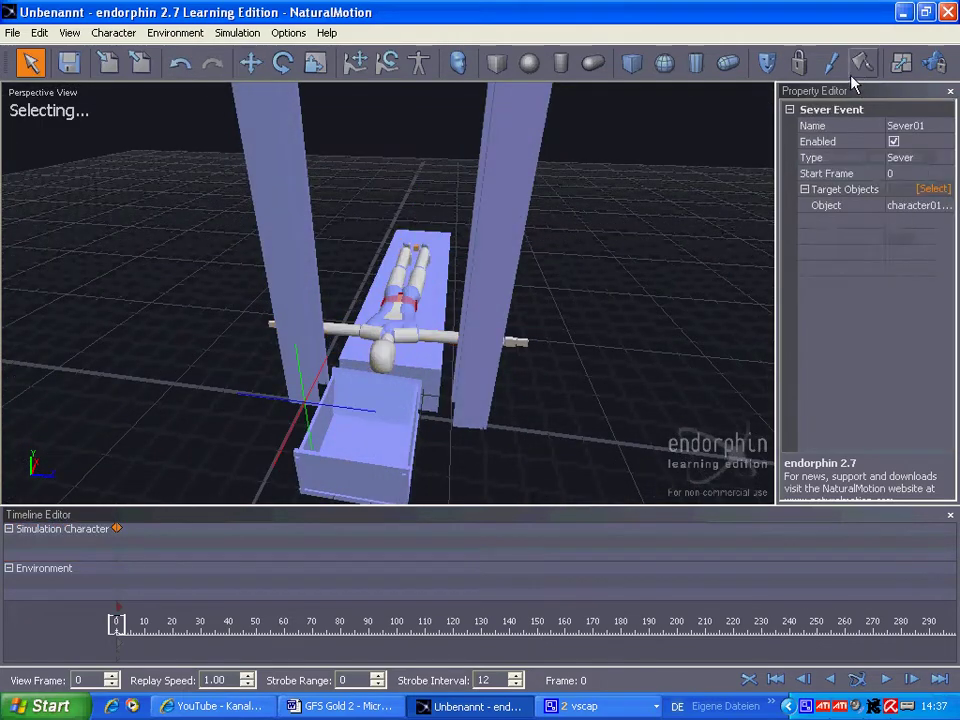
left_click(390, 374)
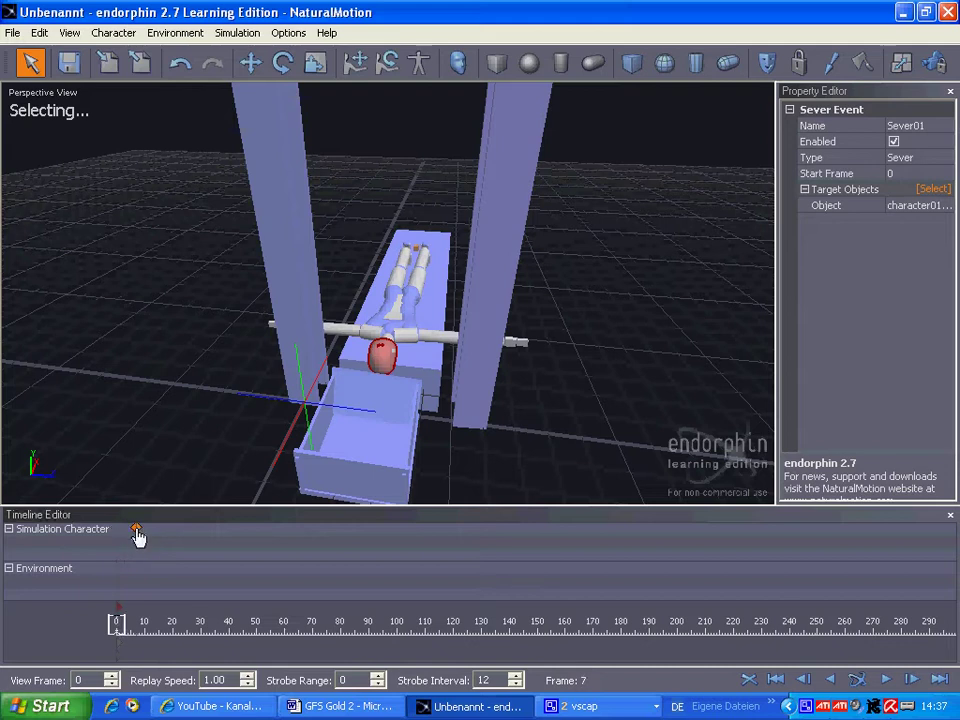
left_click_drag(137, 530, 186, 516)
left_click(856, 680)
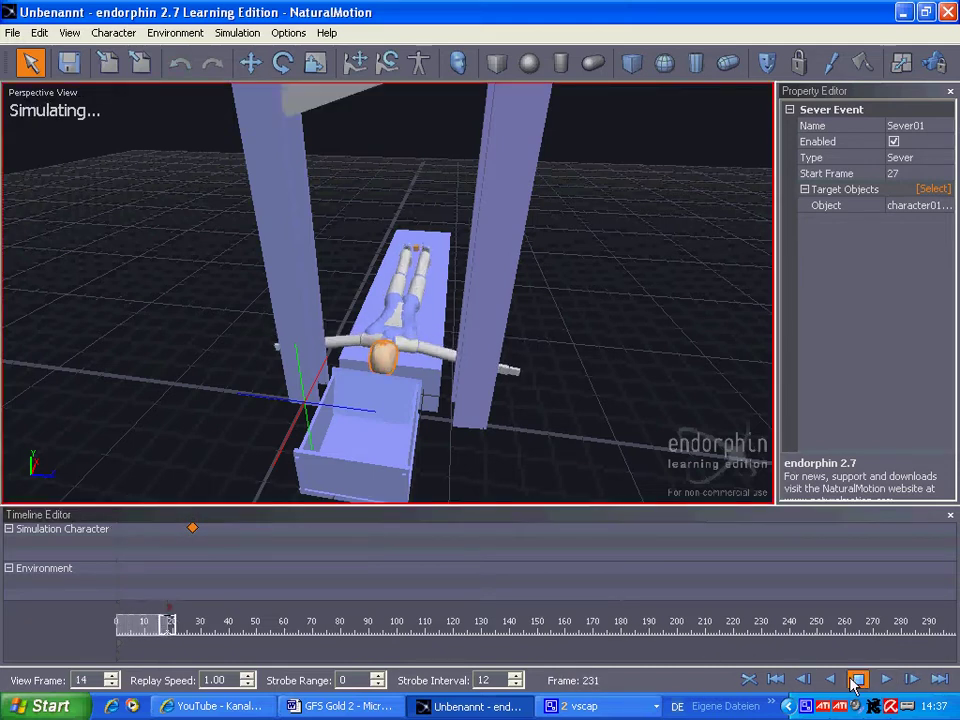
left_click(748, 680)
middle_click_drag(484, 422, 505, 548)
left_click_drag(505, 556, 435, 465, "alt")
left_click_drag(383, 421, 452, 468)
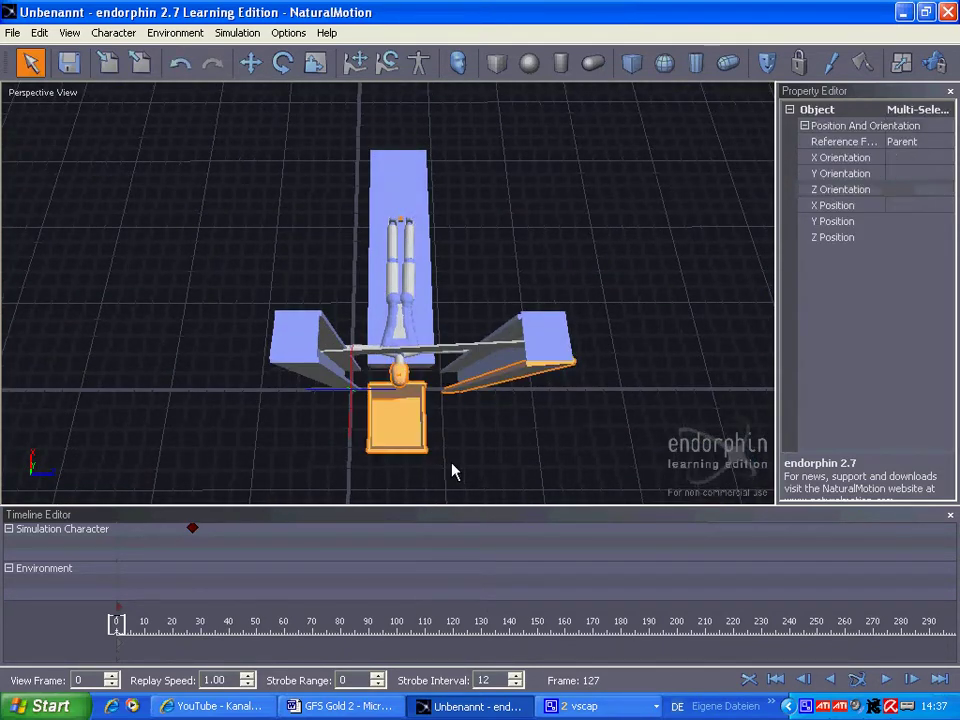
left_click(390, 397)
left_click_drag(372, 387, 389, 414)
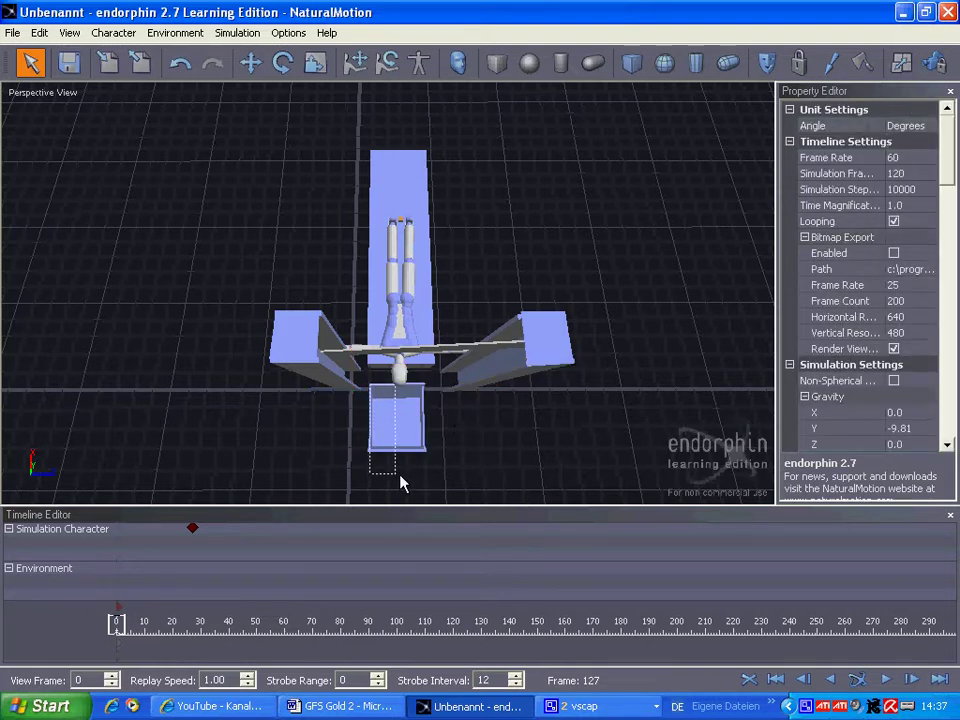
left_click_drag(422, 478, 422, 478)
- Select all the cuboids of the catch box together and move the box slightly closer to the slab
key("w")
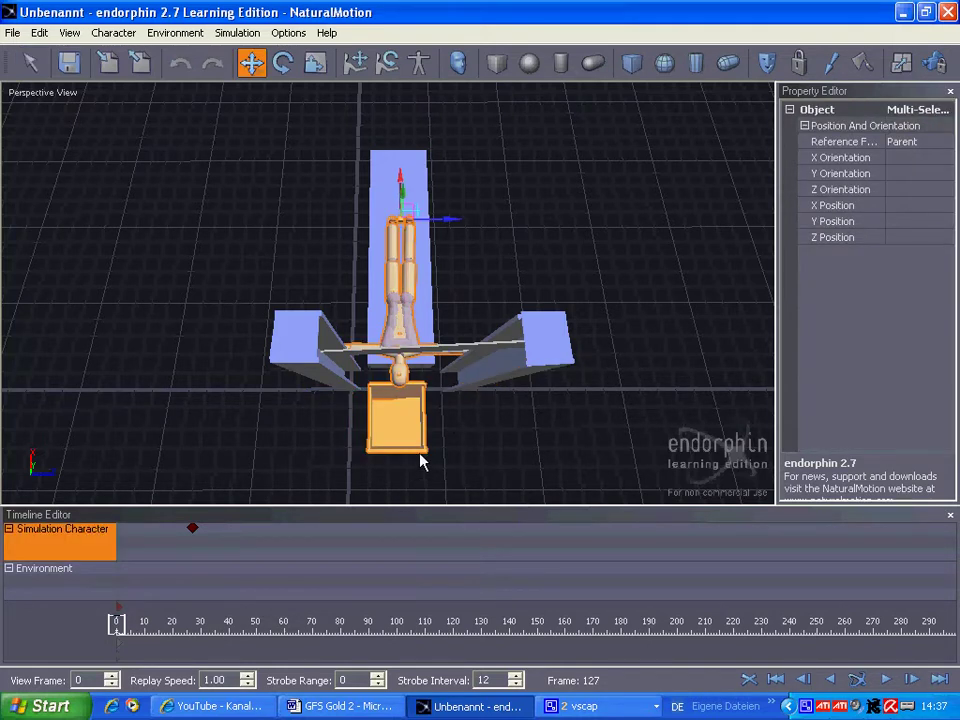
left_click(448, 457)
middle_click_drag(448, 457, 354, 407)
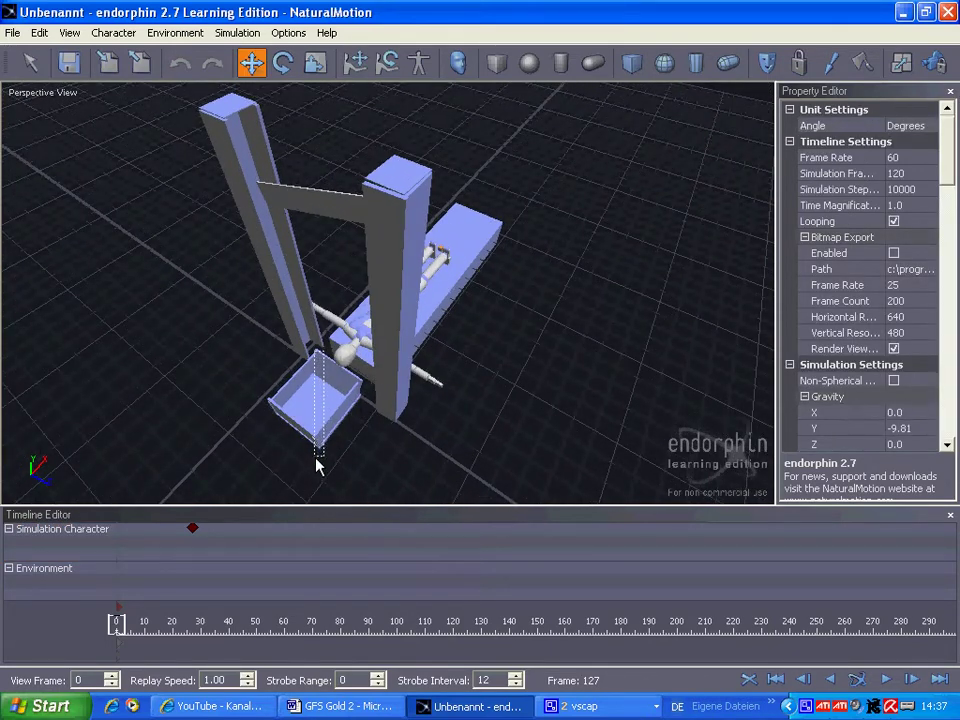
left_click_drag(318, 465, 322, 465)
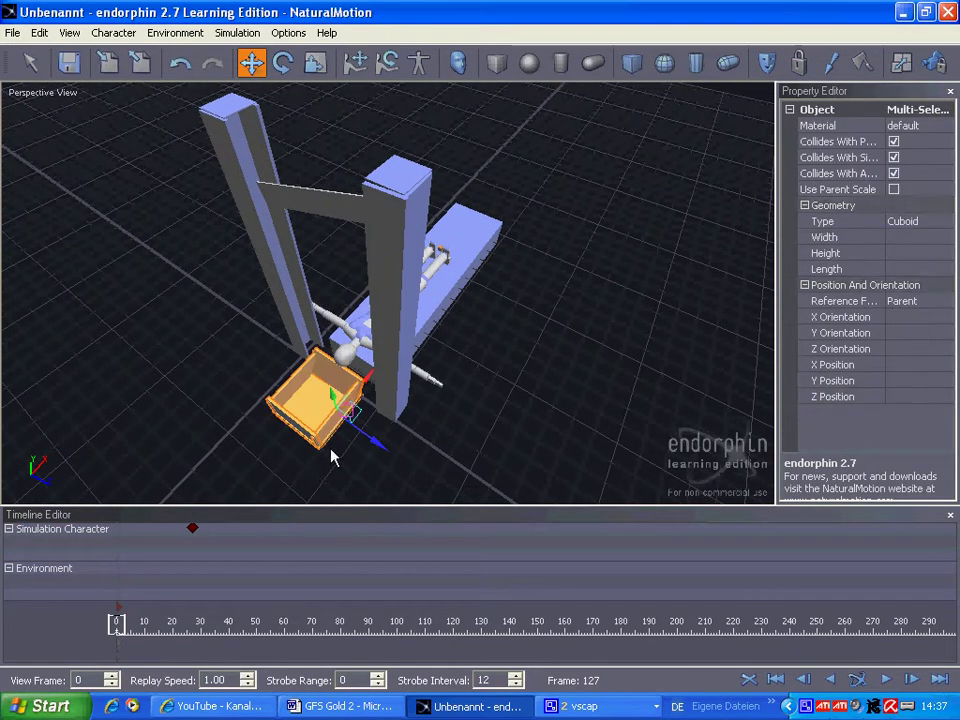
left_click_drag(368, 385, 362, 390)
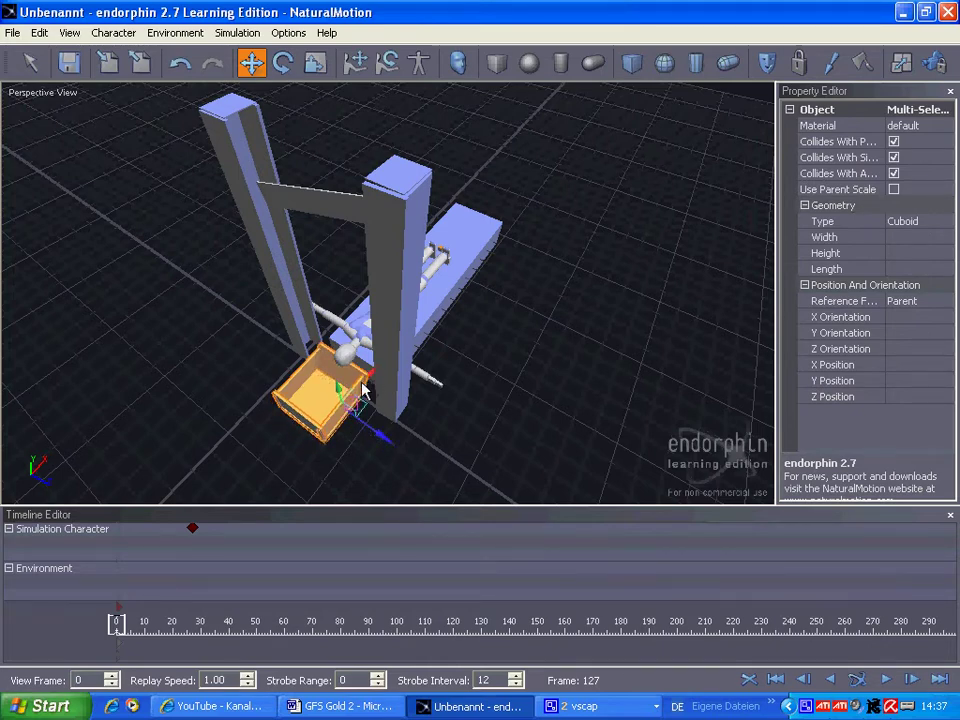
left_click(251, 435)
- Move the sever event to about frame 148, then run the simulation and reset it
middle_click_drag(251, 435, 308, 421)
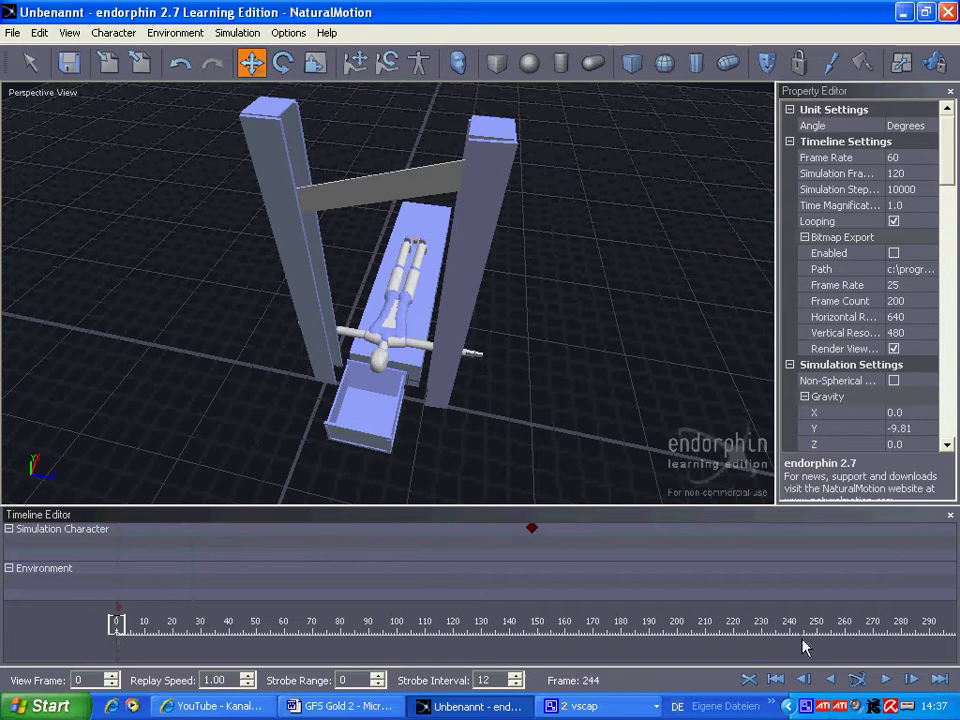
left_click(857, 679)
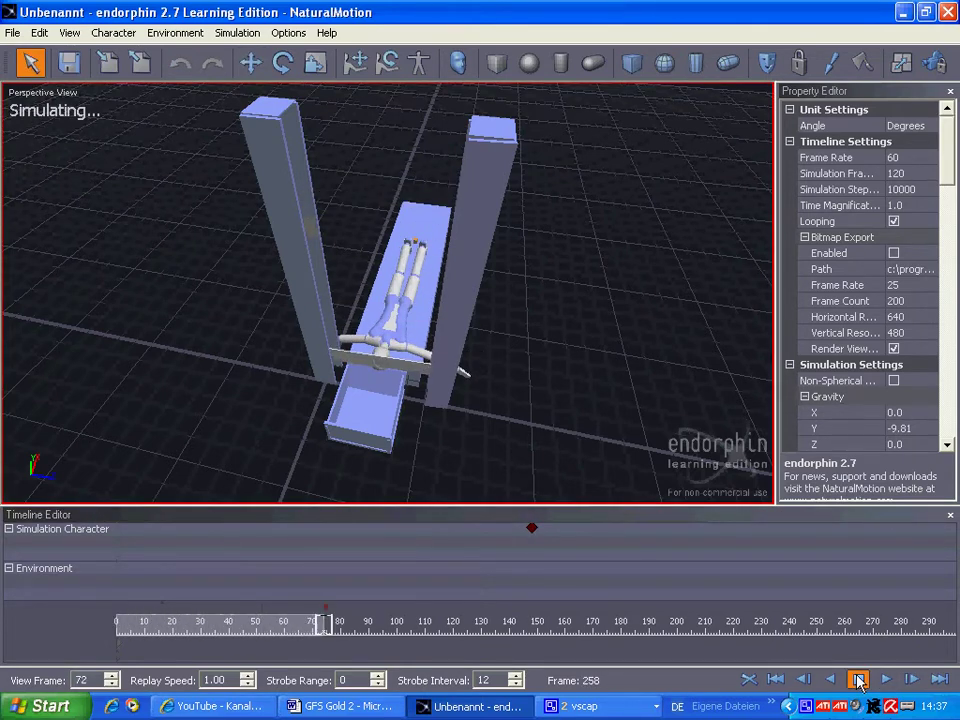
left_click_drag(529, 454, 451, 483, "alt")
left_click(752, 679)
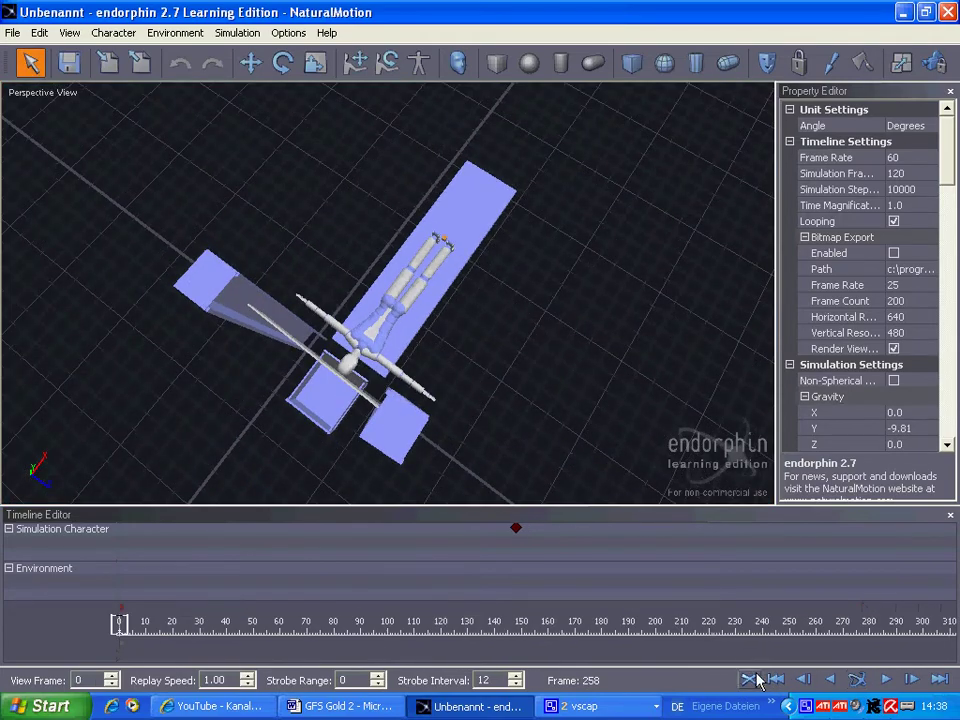
- Shift the character along the slab toward the catch box, to an X position of about 1.778
left_click_drag(455, 402, 630, 440, "alt")
left_click(83, 528)
key("w")
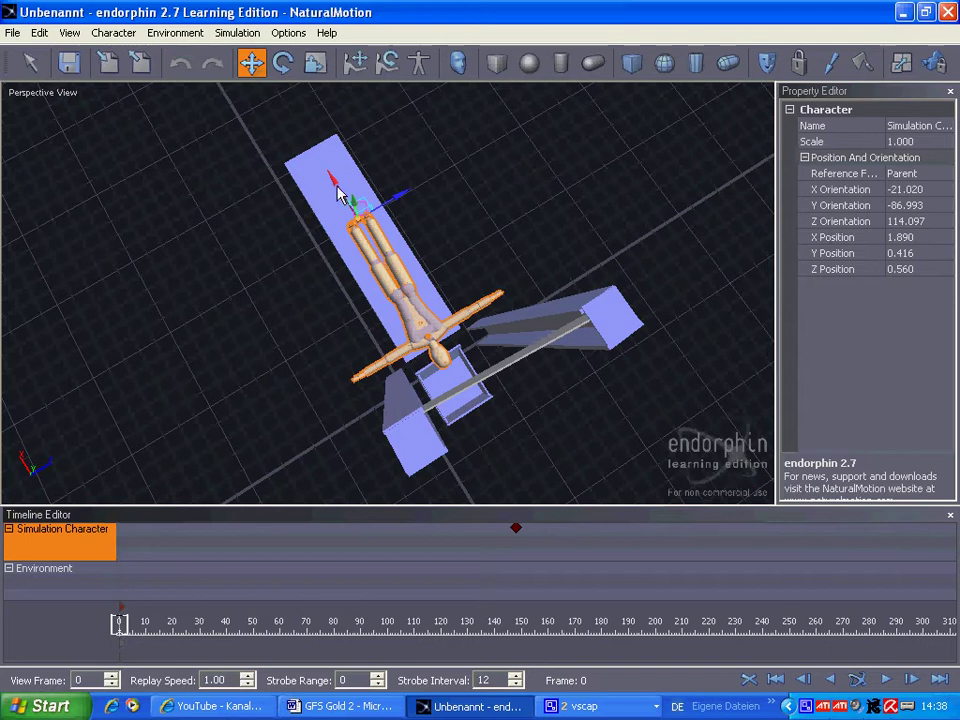
left_click_drag(339, 193, 342, 200)
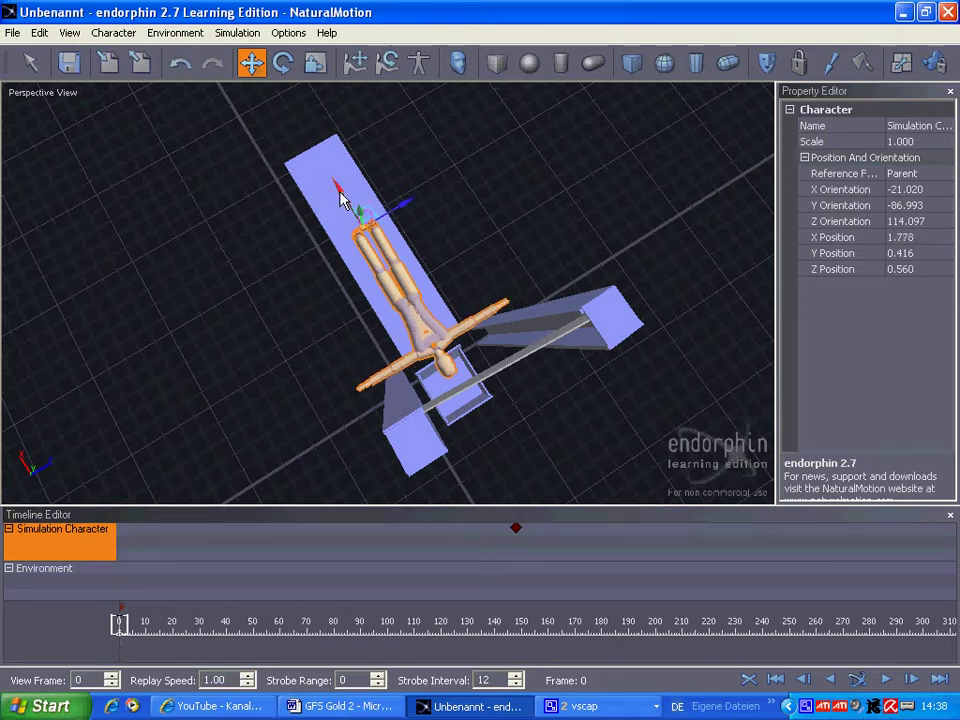
- Run the simulation with the repositioned character until the severed head lands in the catch box, then stop it
left_click(857, 681)
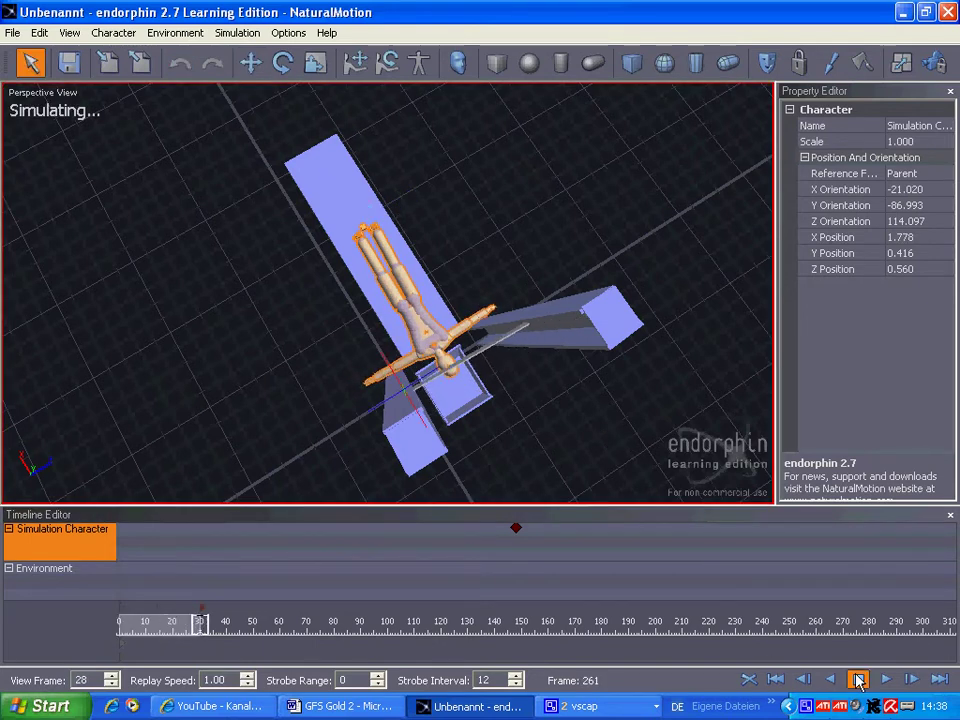
left_click(620, 458)
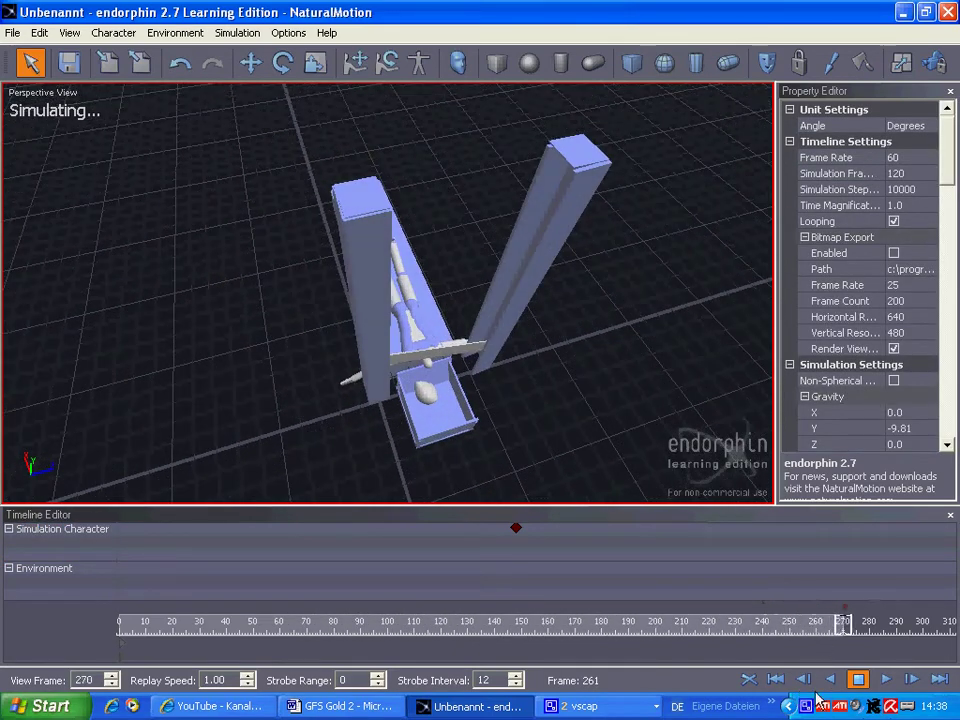
left_click(855, 679)
- Scrub the simulated frames to where the blade reaches the neck and move the sever event to frame 34
left_click_drag(853, 630, 511, 628)
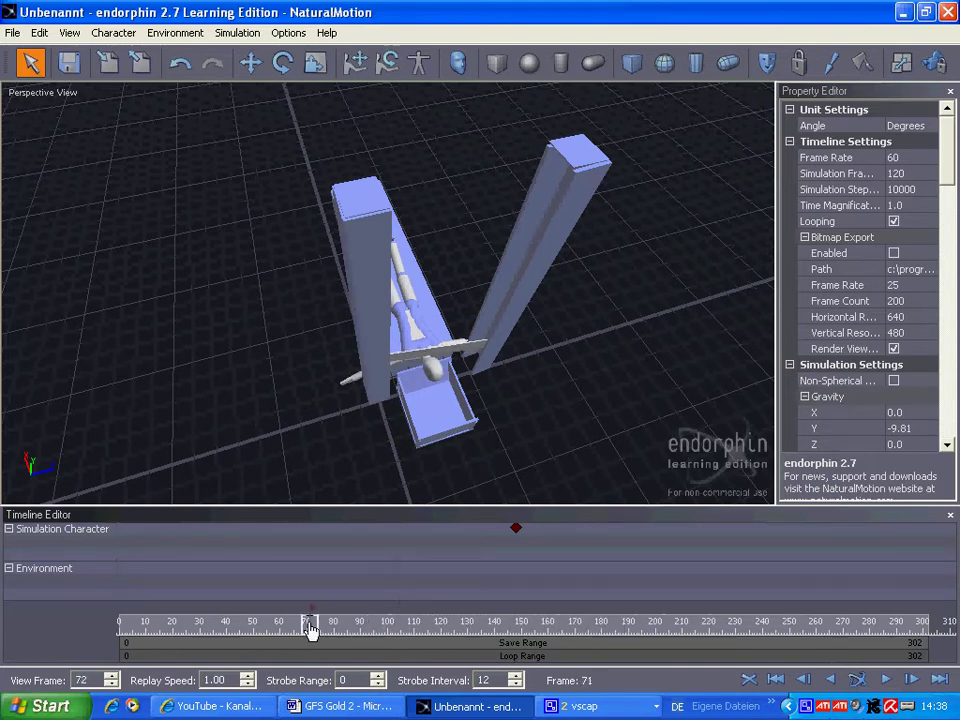
left_click_drag(245, 628, 200, 626)
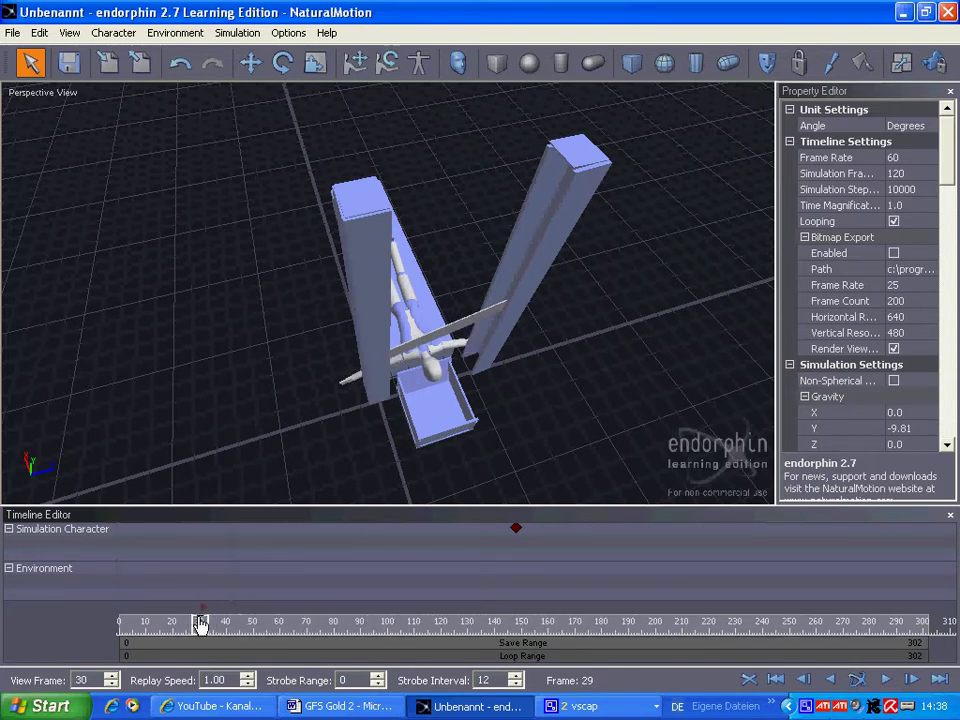
middle_click_drag(603, 408, 551, 270)
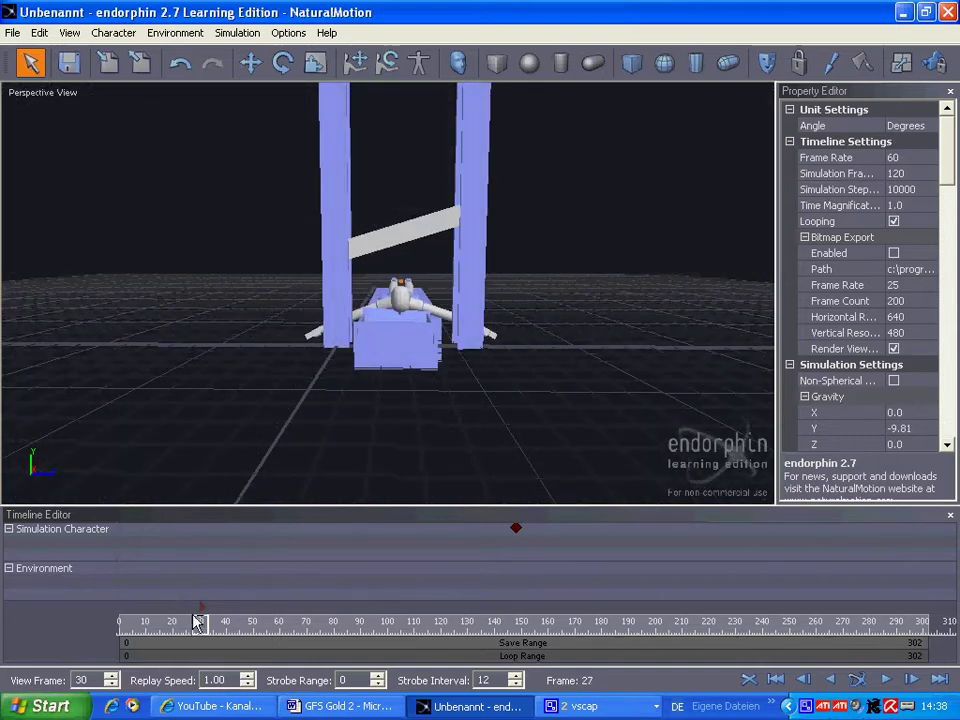
left_click_drag(197, 625, 210, 628)
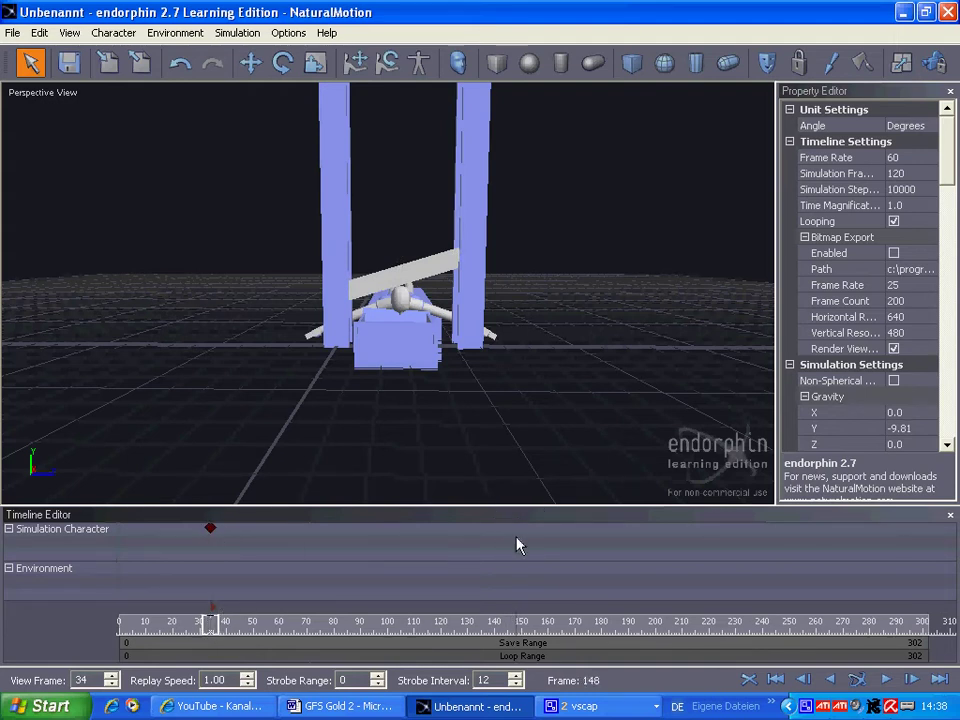
- Run the simulation with the retimed sever event, check the cut from above, and reset it
left_click(861, 679)
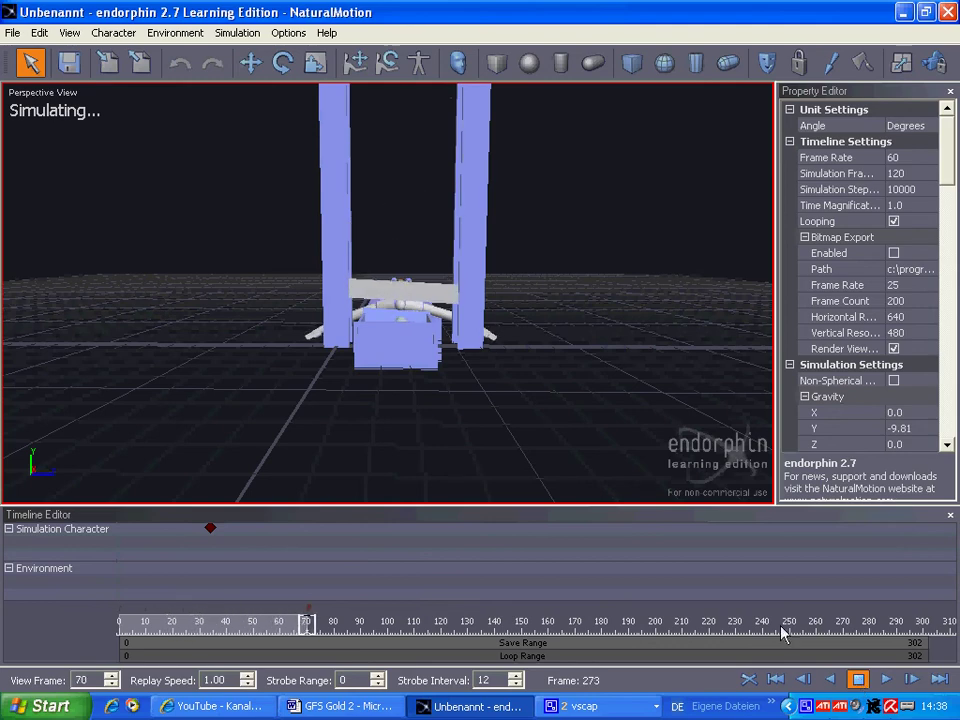
middle_click_drag(400, 290, 250, 266)
left_click_drag(248, 266, 489, 469, "alt")
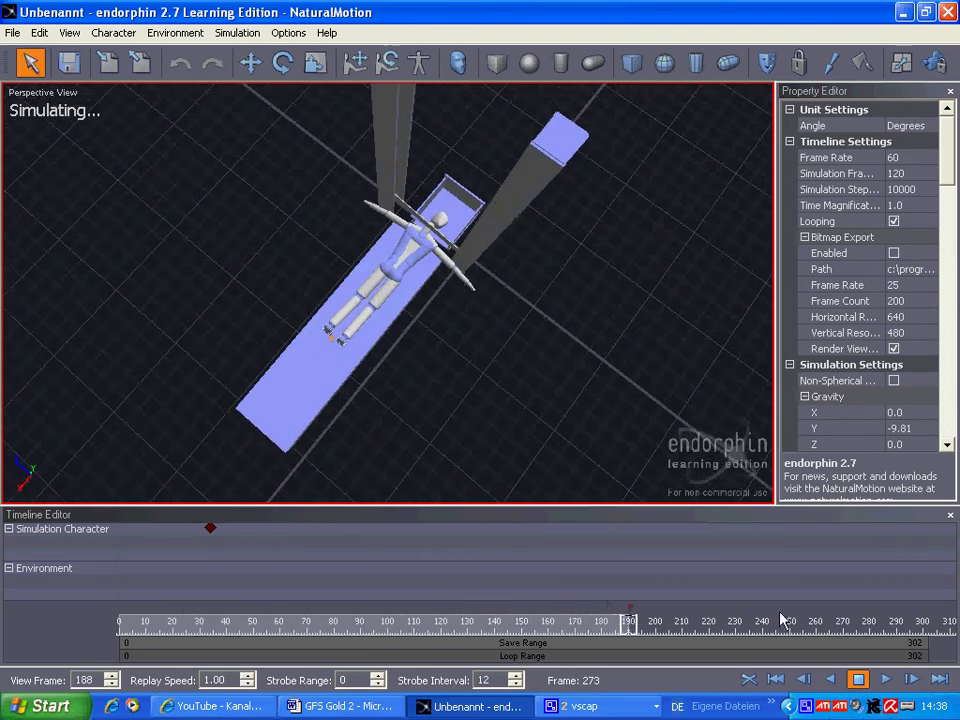
left_click(750, 680)
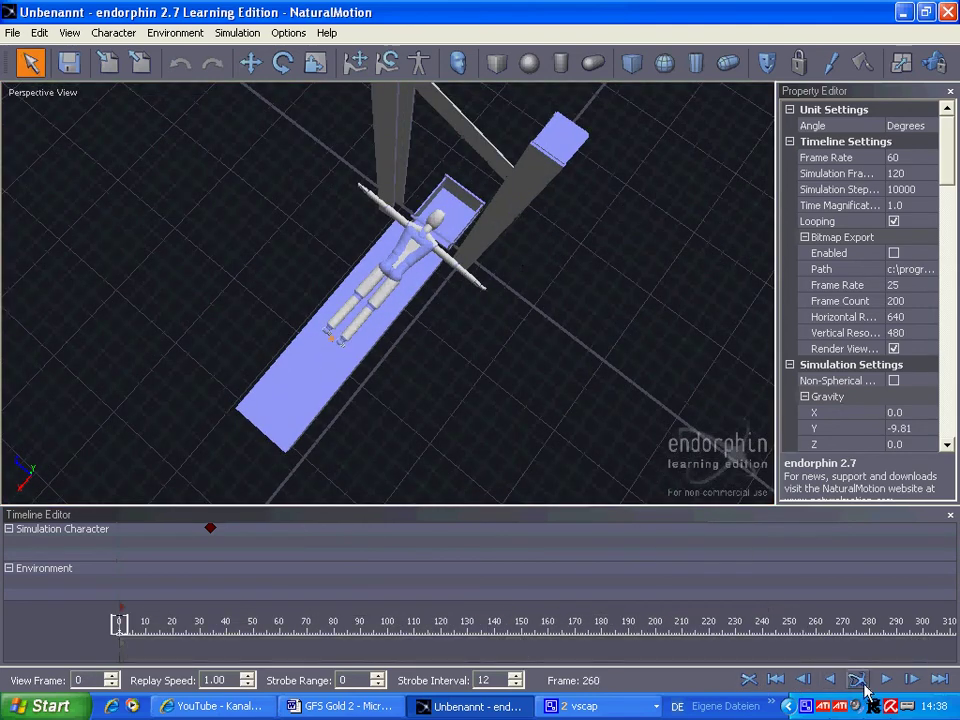
- Run the simulation again with the guillotine viewed from the catch box end, then switch to the CamStudio window
left_click_drag(580, 226, 155, 100, "alt")
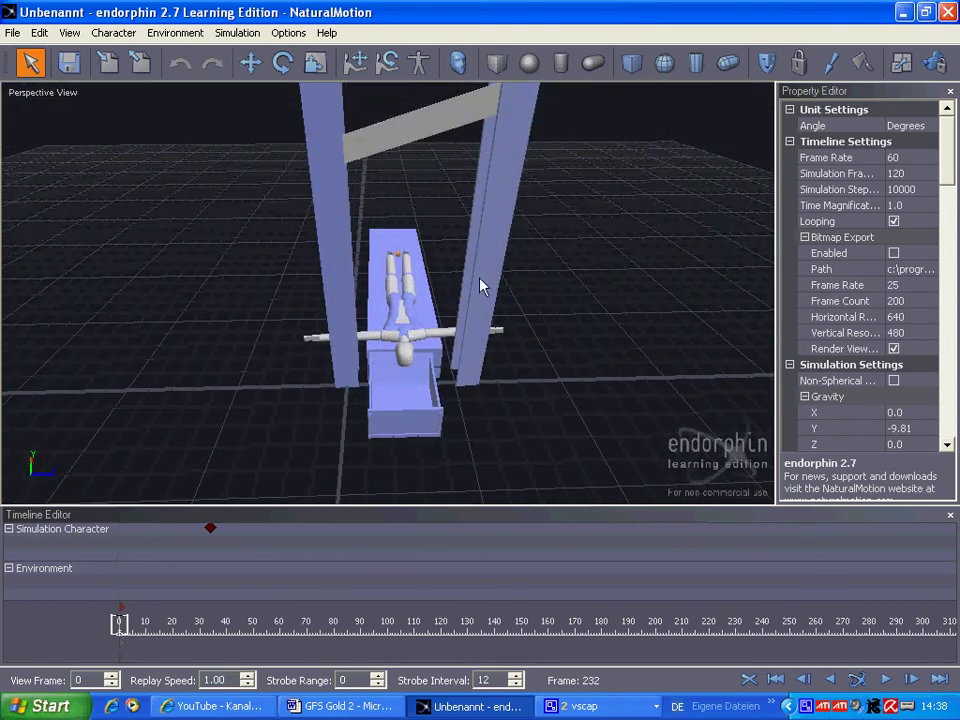
left_click(858, 680)
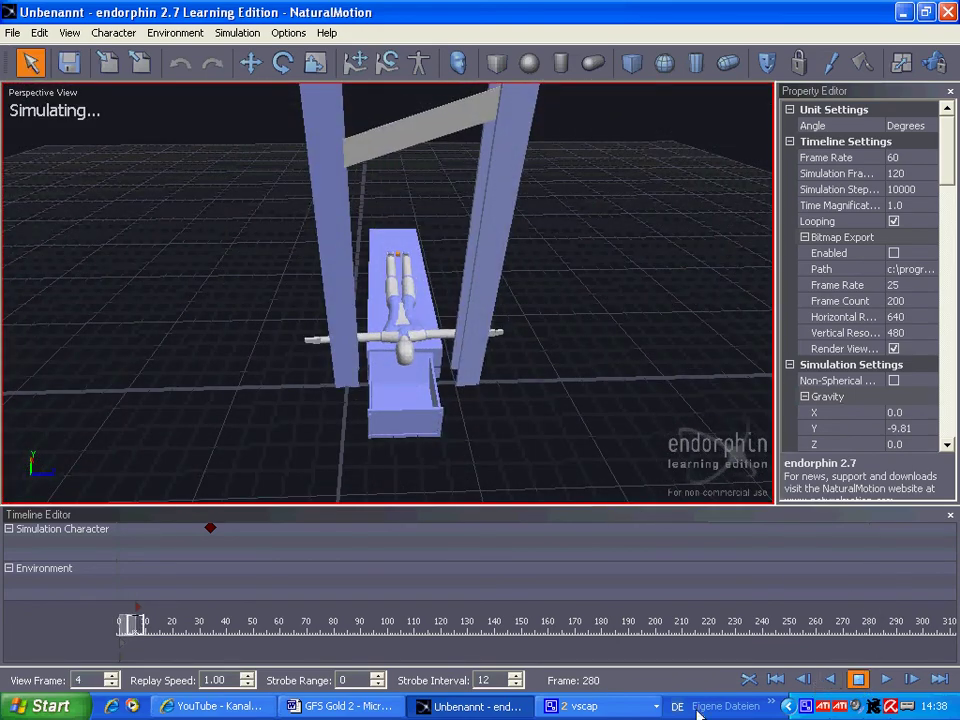
left_click(596, 710)
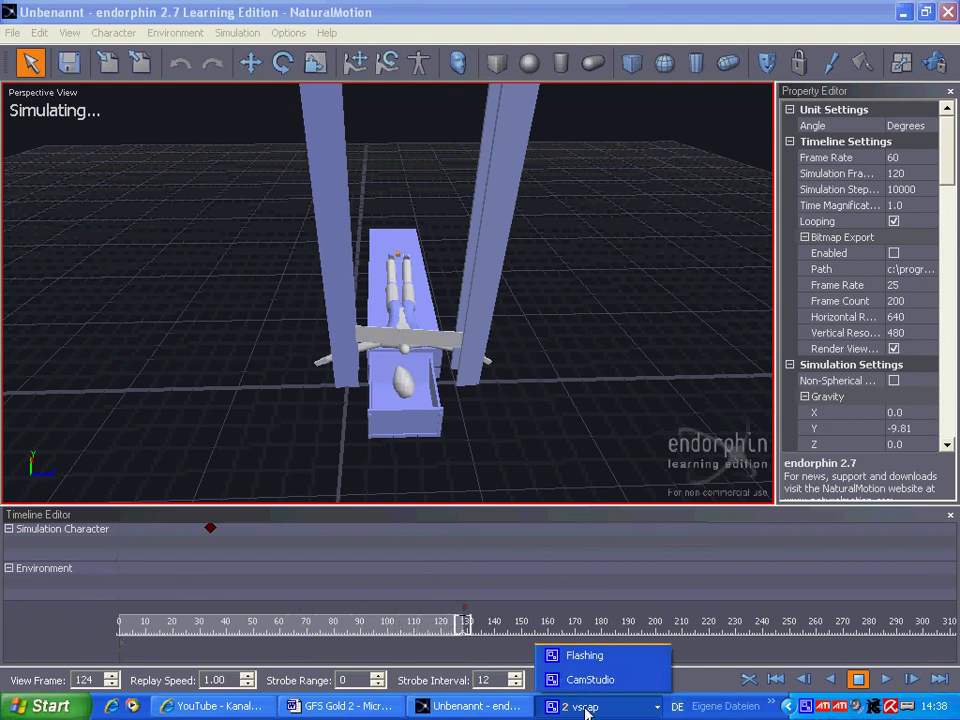
left_click(580, 684)
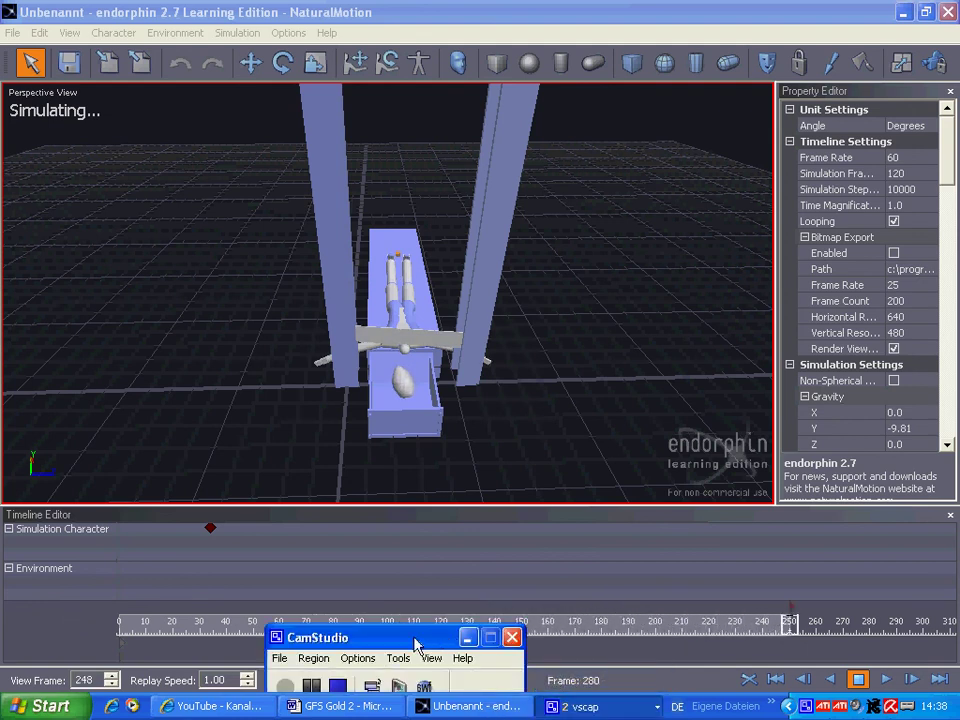